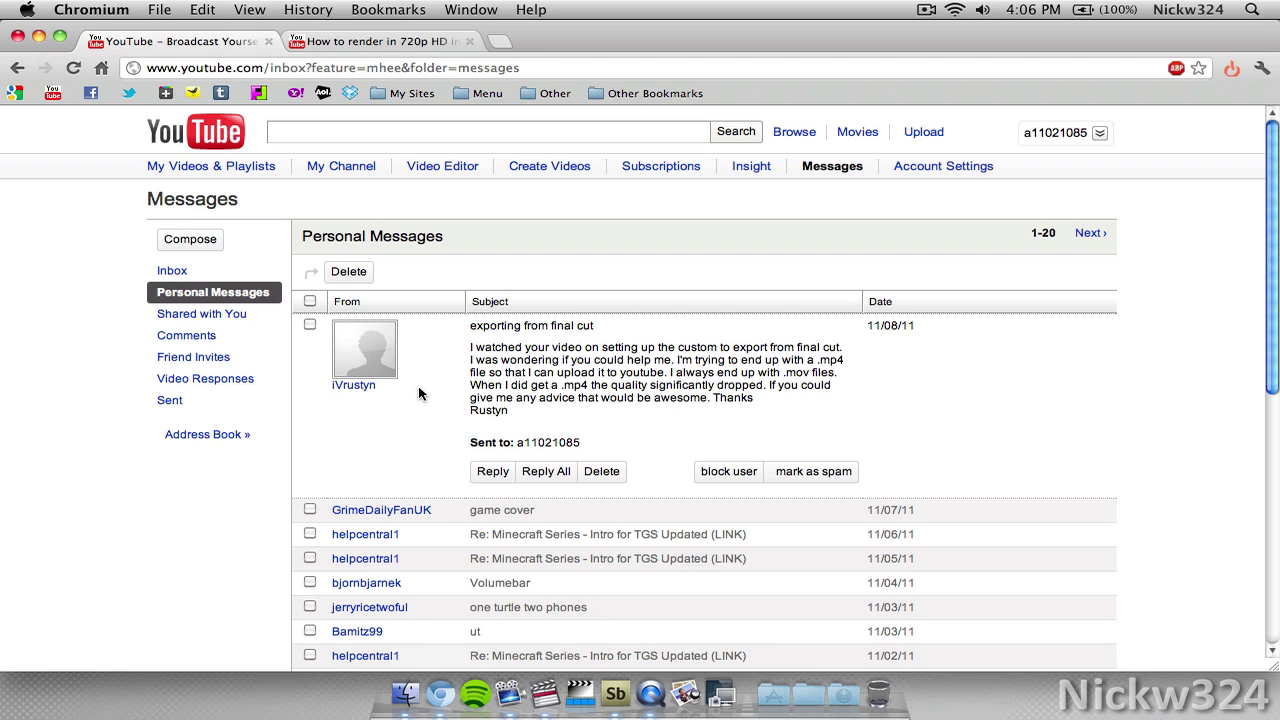
Read the Final Cut export message and review the 'How to render in 720p HD video' tutorial page.
click(590, 330)
click(414, 44)
click(230, 42)
click(408, 42)
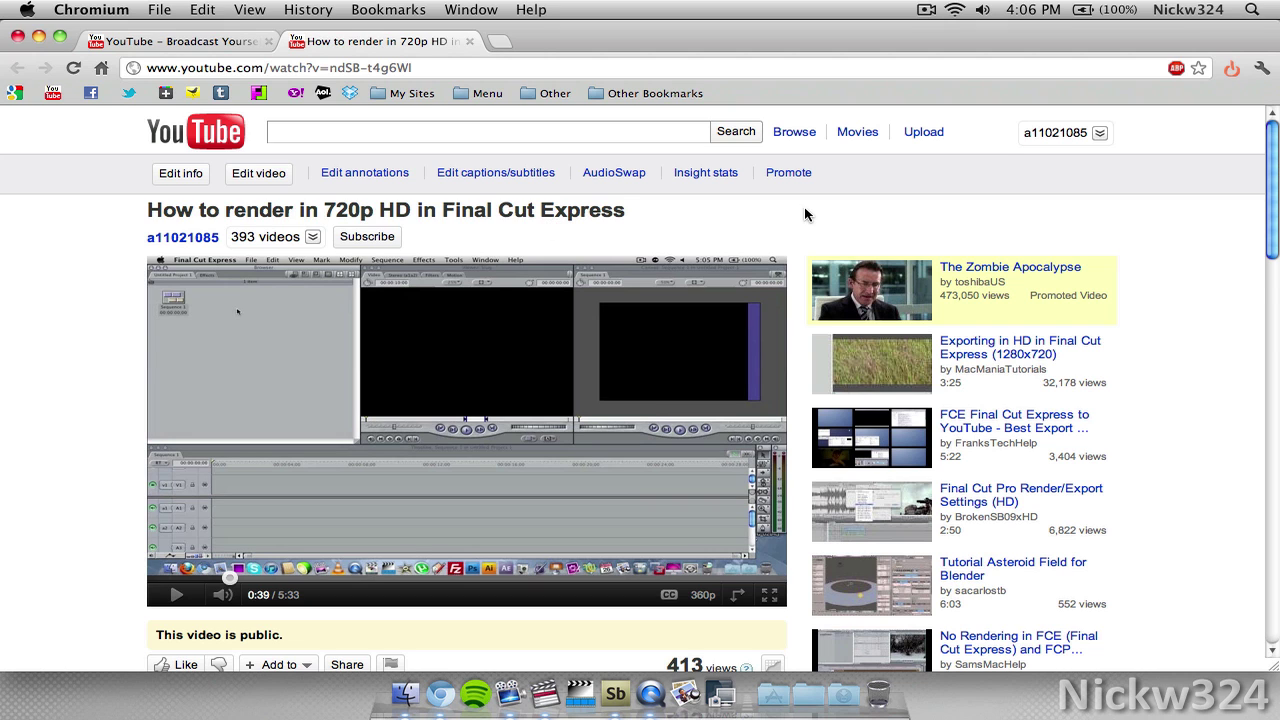
scroll(806, 214, down, 5)
scroll(790, 216, up, 5)
click(175, 41)
click(385, 41)
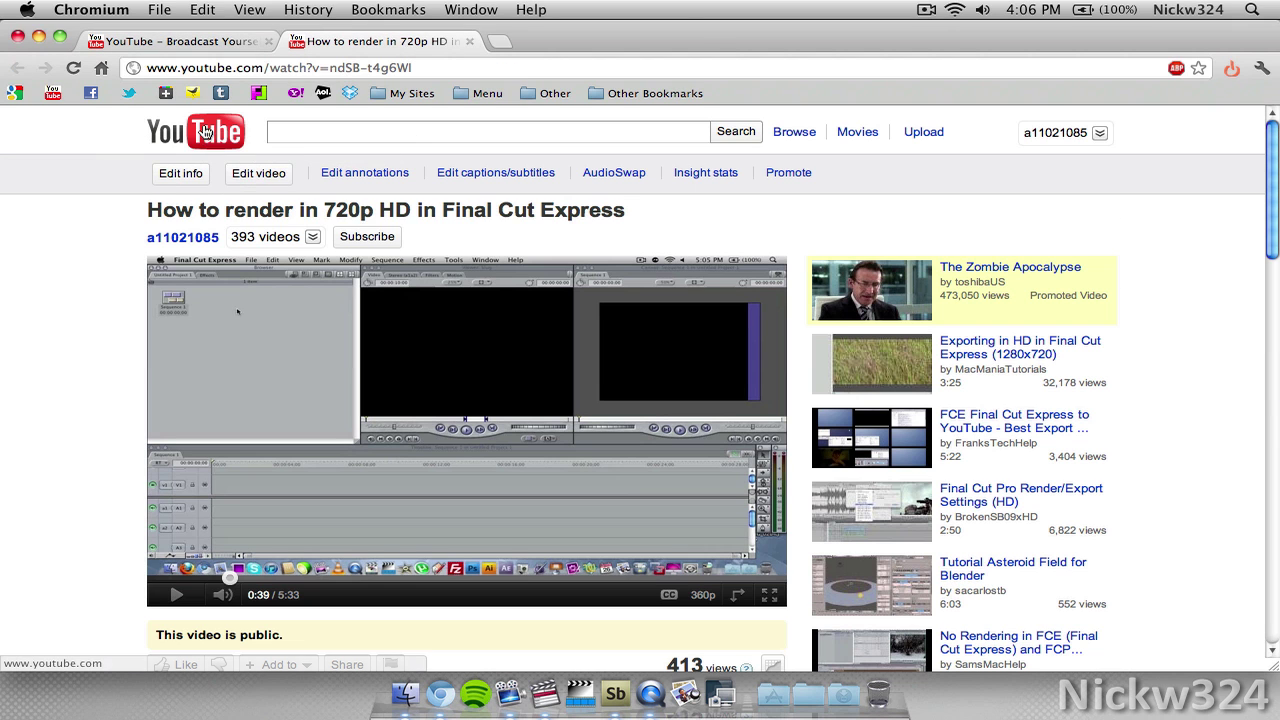
Browse the tutorial's channel page in a new tab, then close it and return to the inbox.
super+click(199, 236)
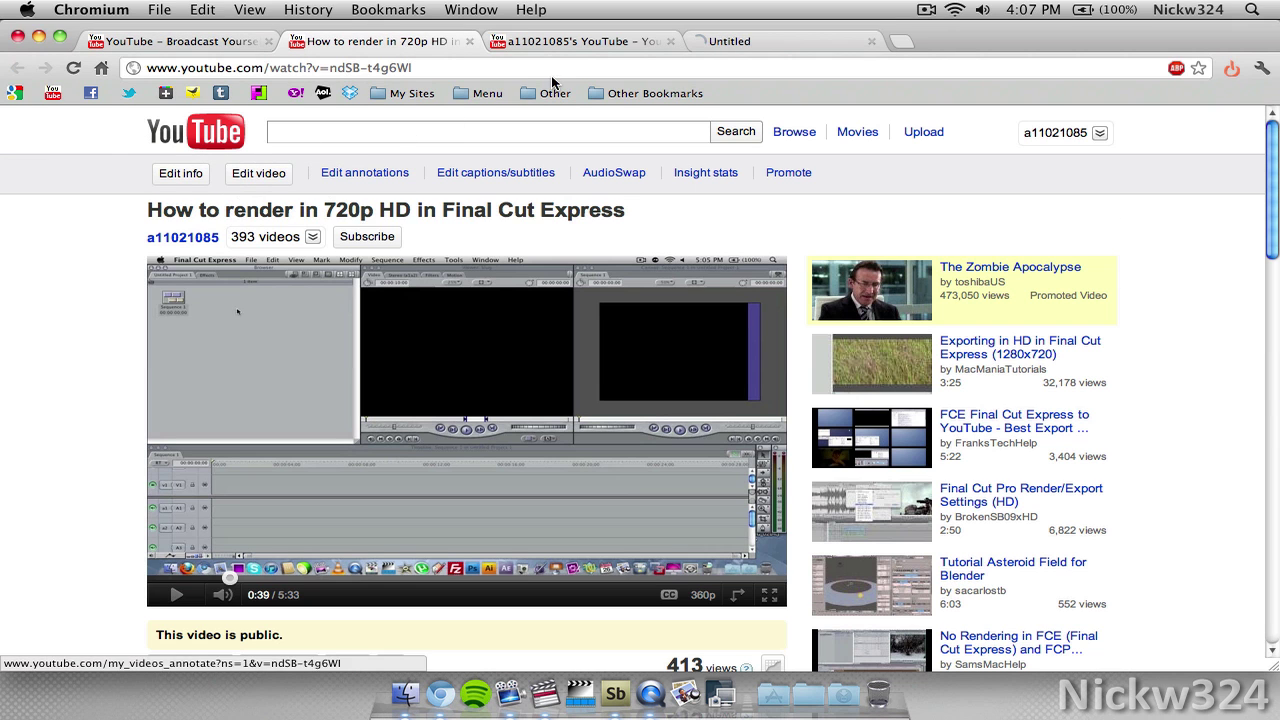
click(561, 43)
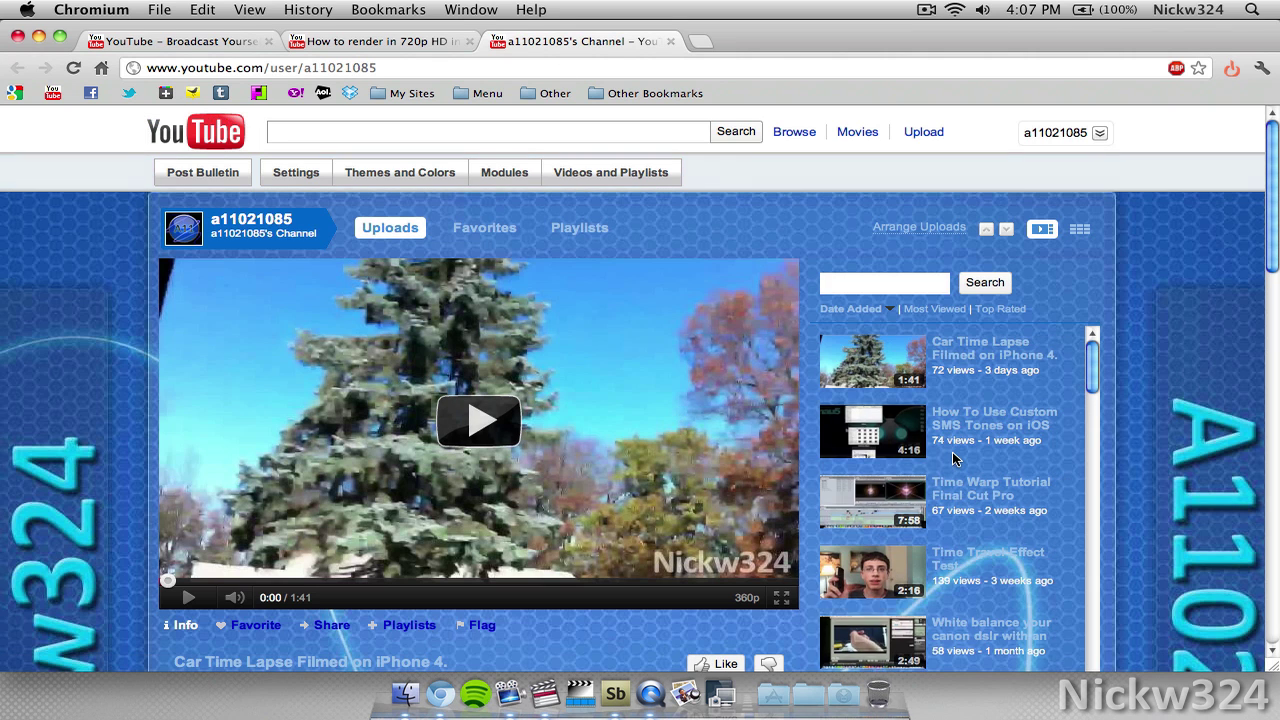
scroll(862, 445, down, 1)
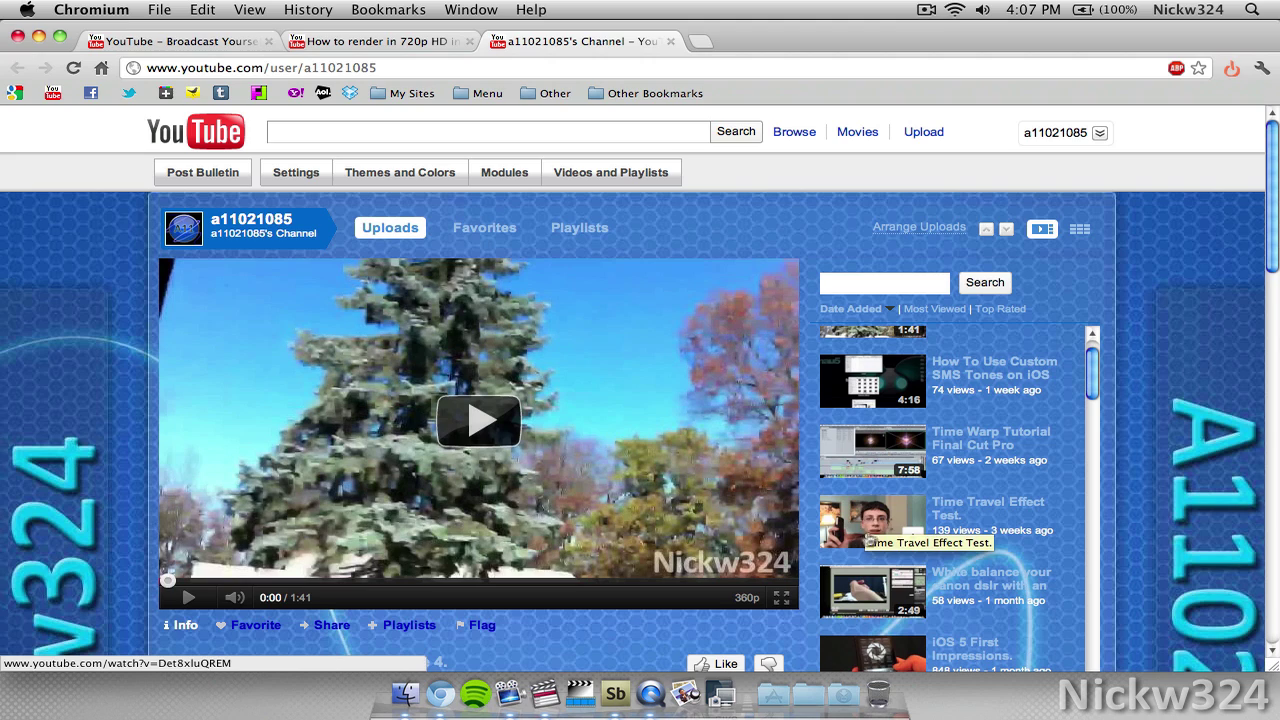
middle_click(564, 40)
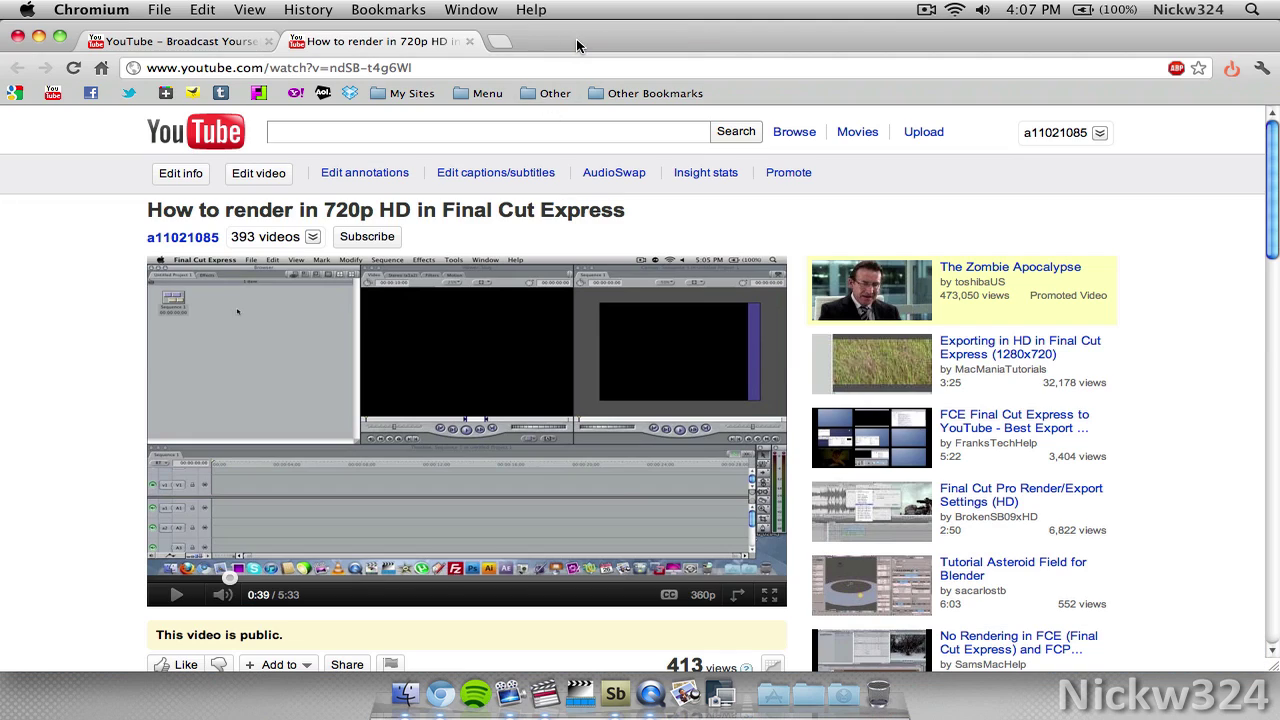
click(115, 47)
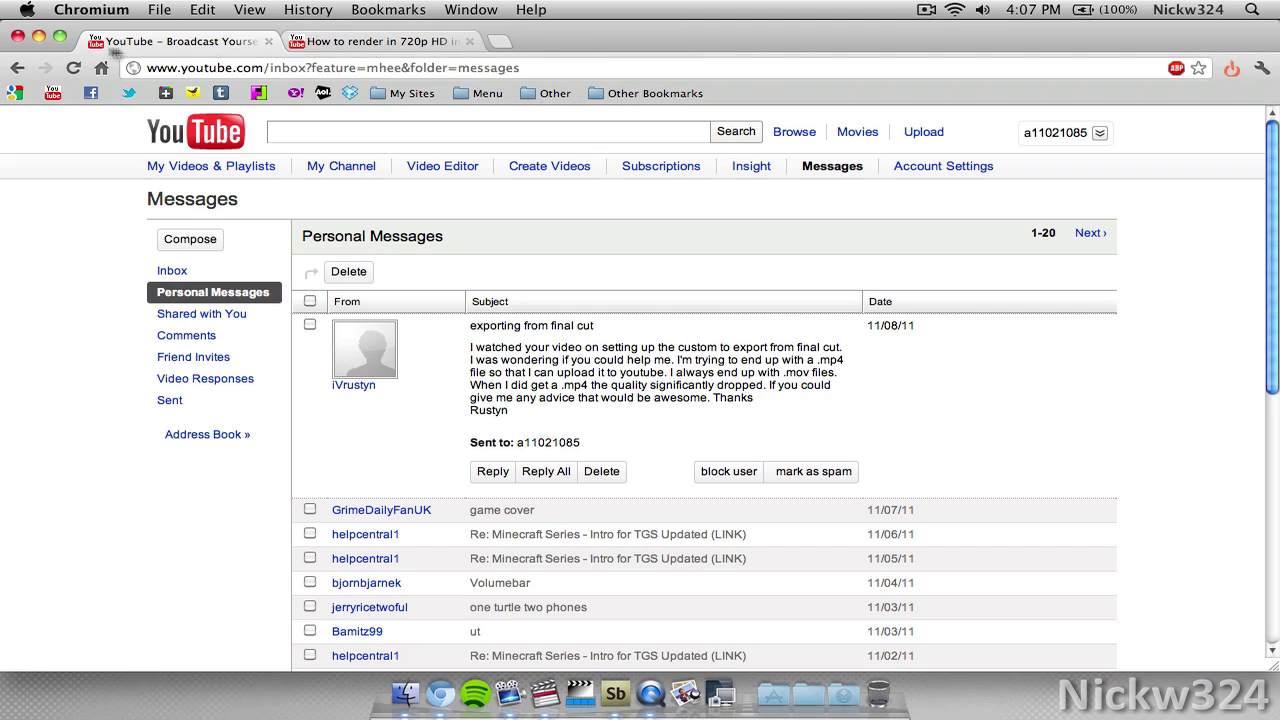
Minimise the browser and open the Test project from the desktop in Final Cut Pro.
click(37, 37)
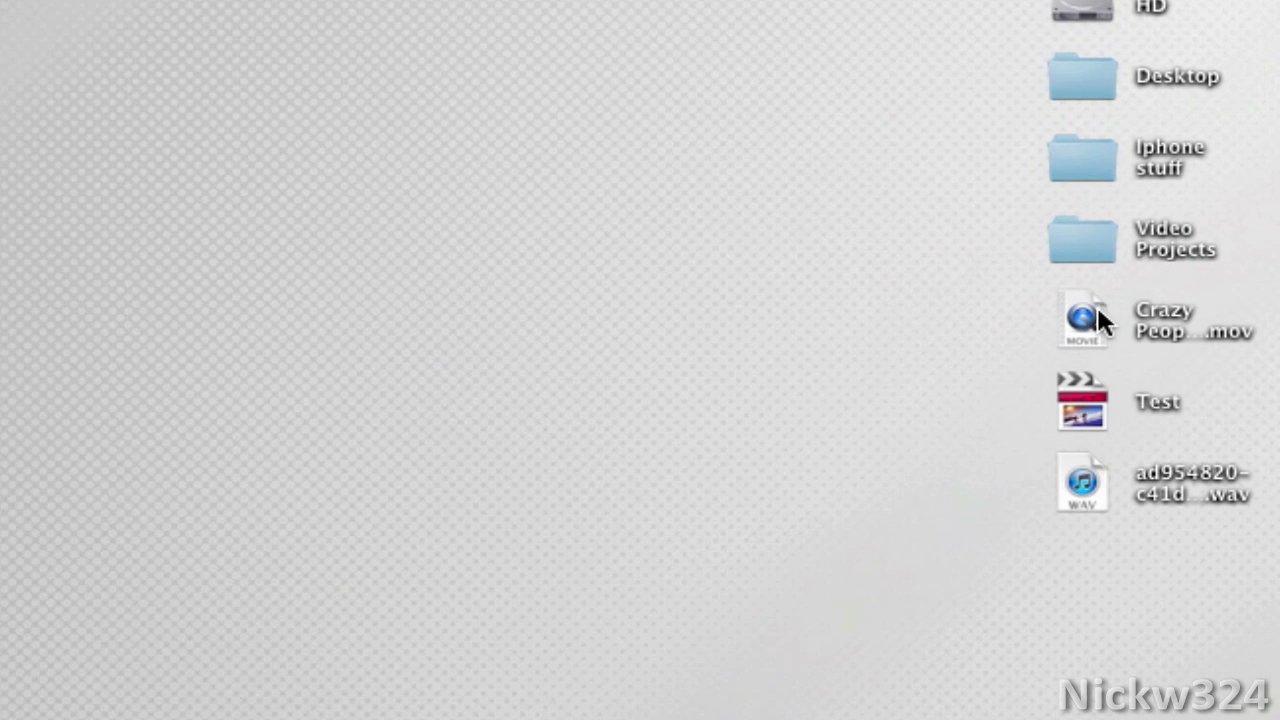
click(1141, 310)
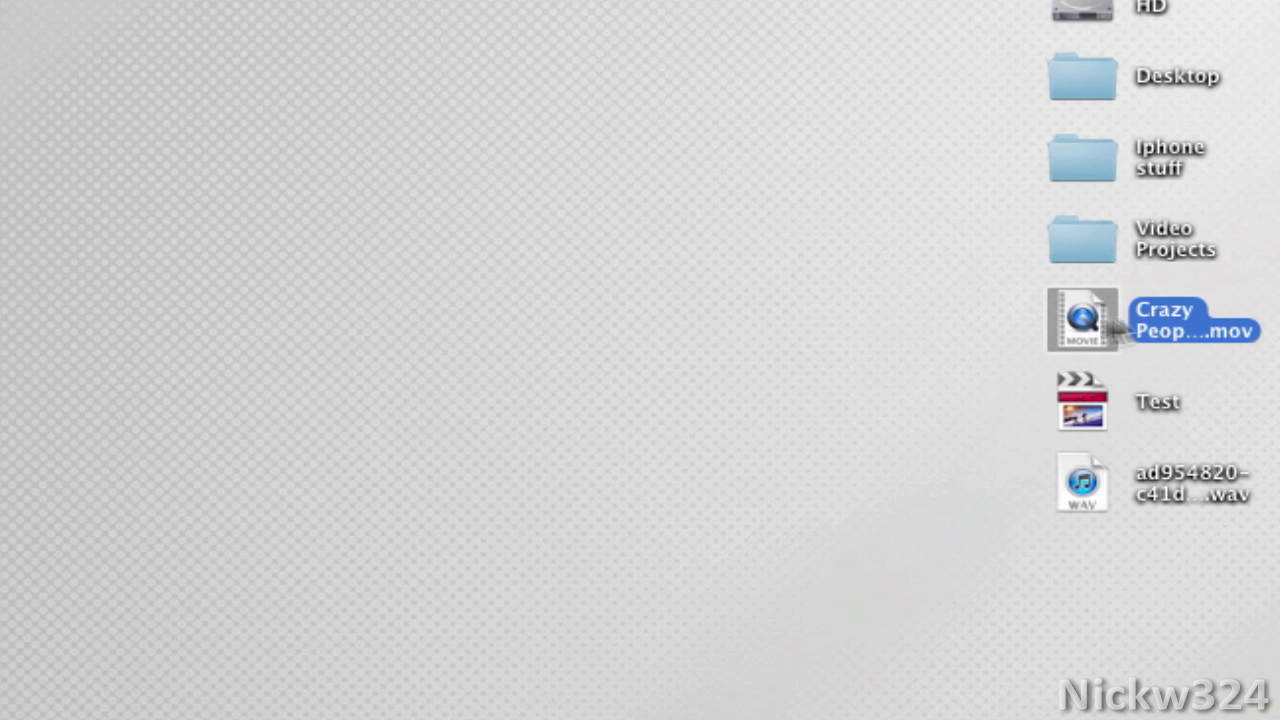
click(1066, 377)
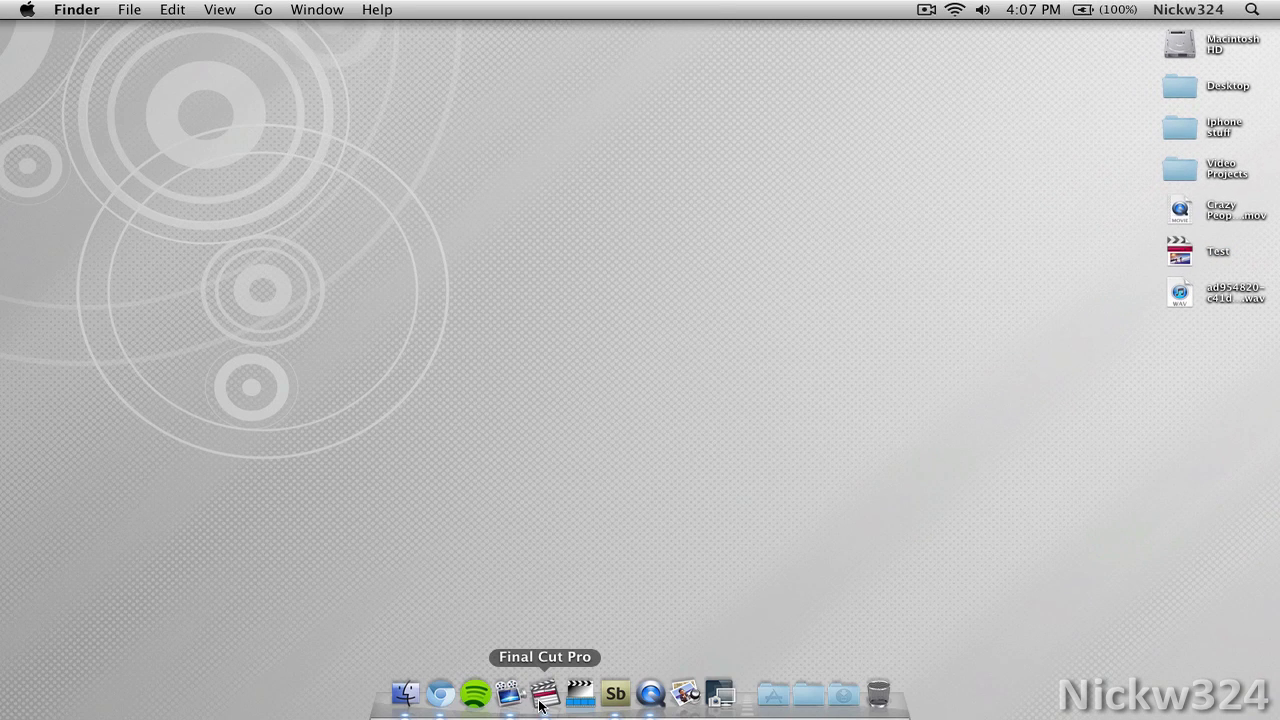
click(540, 705)
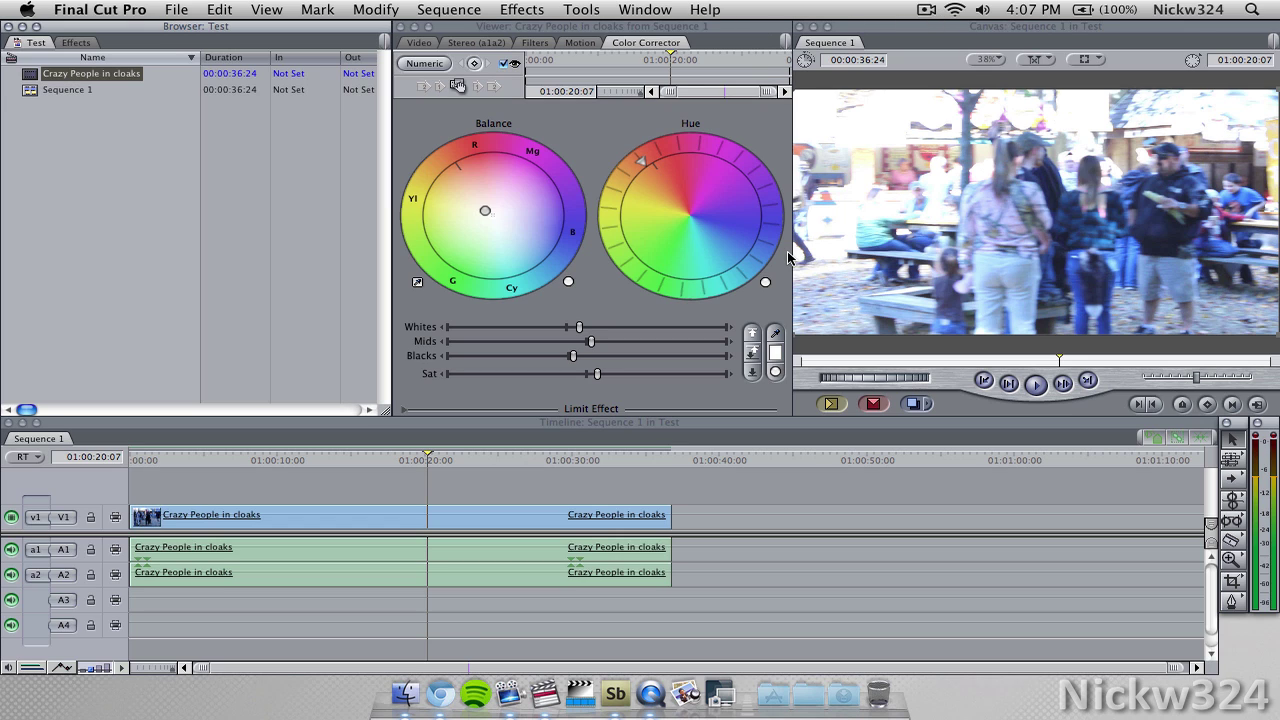
click(1035, 384)
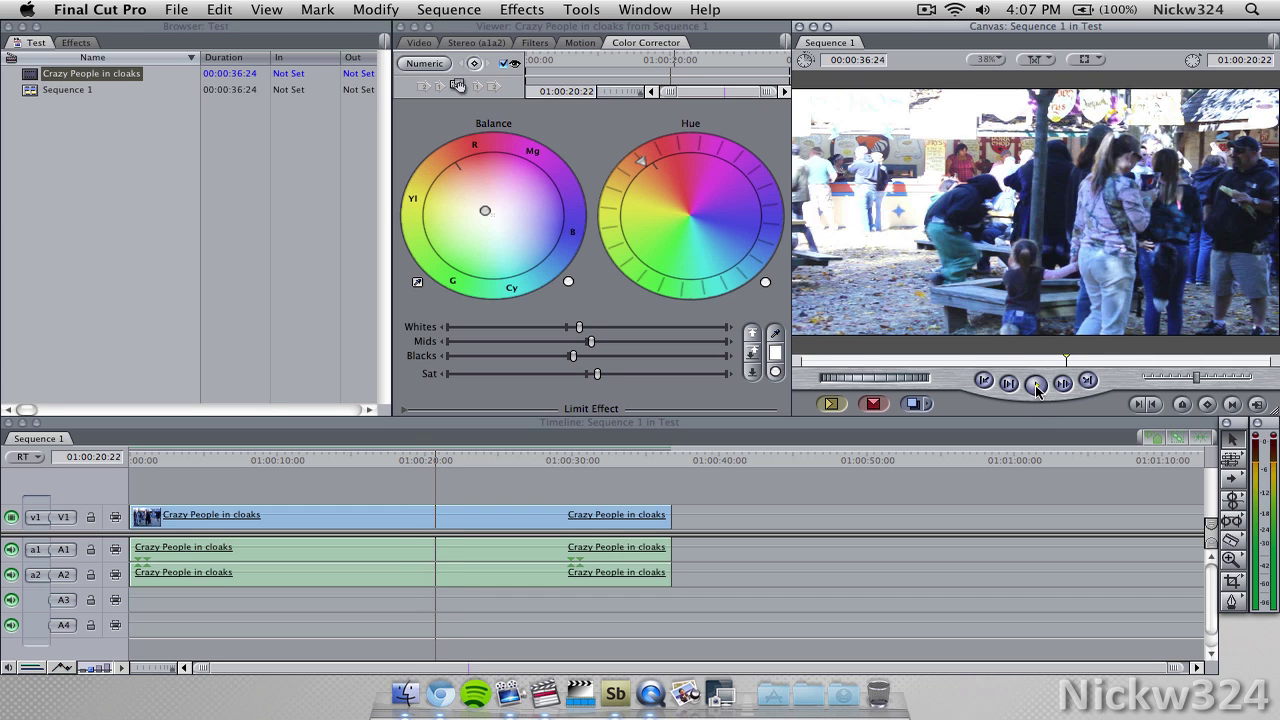
click(1035, 385)
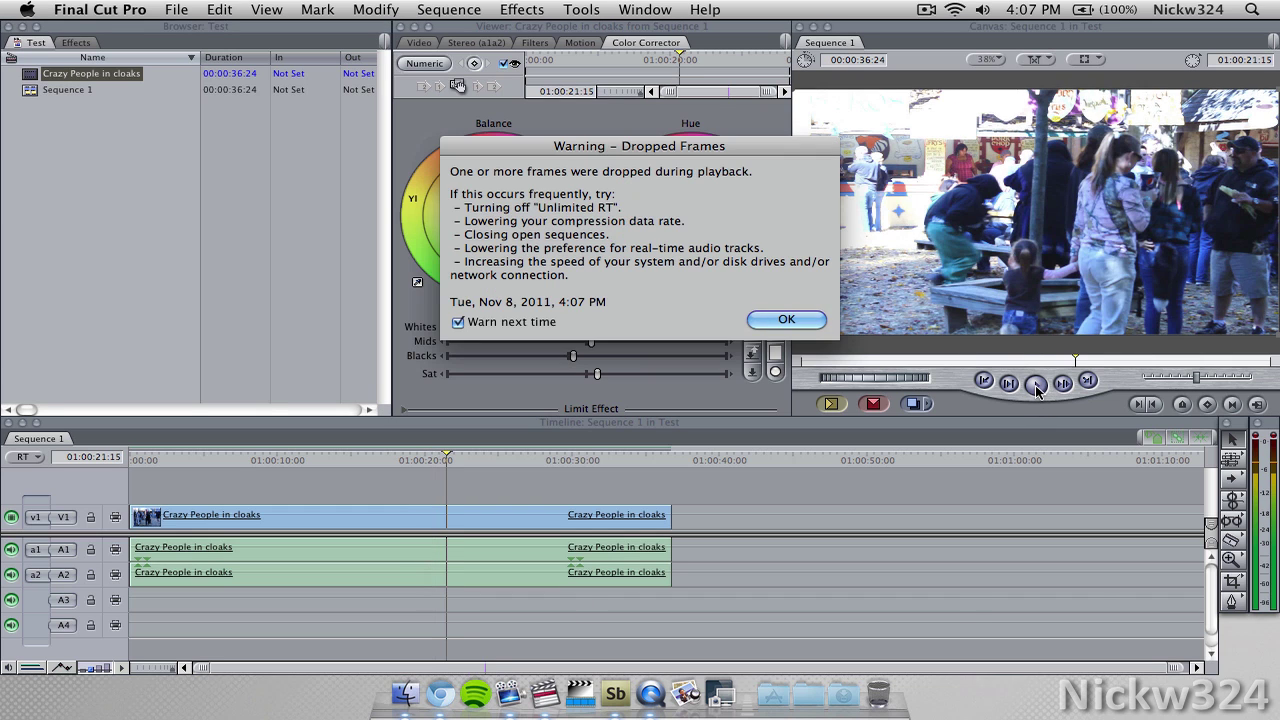
click(770, 321)
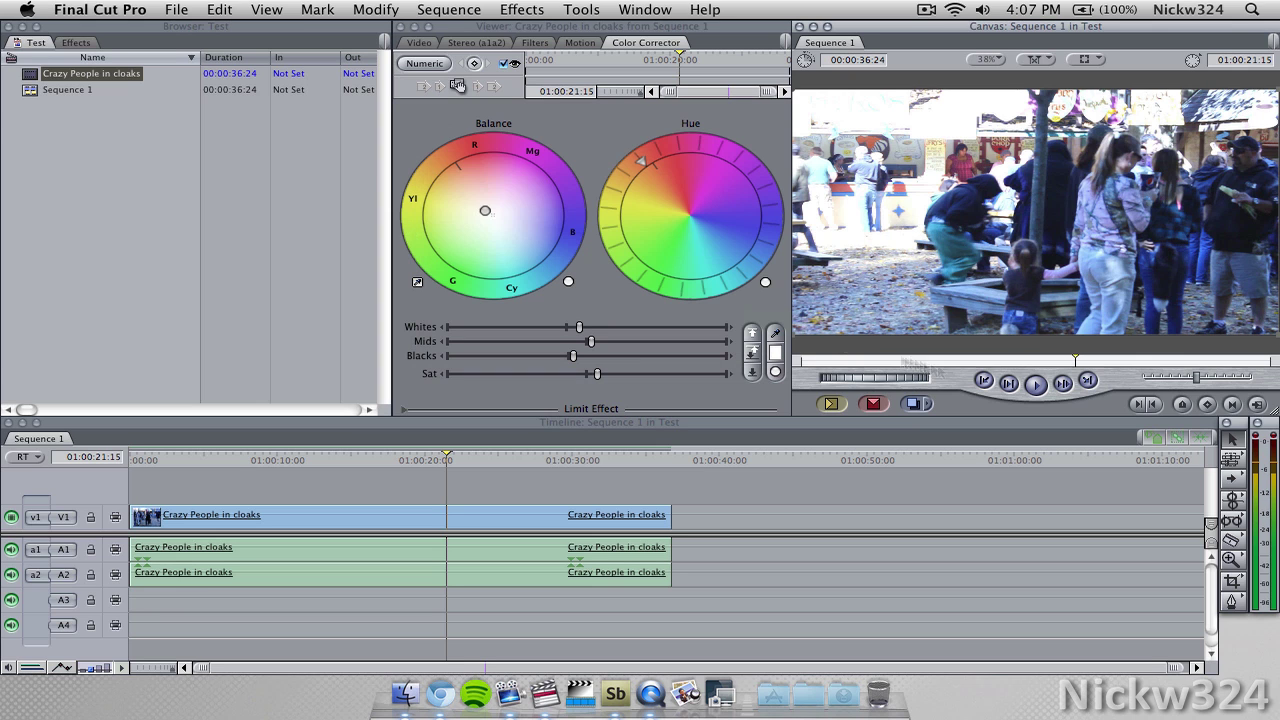
click(1042, 388)
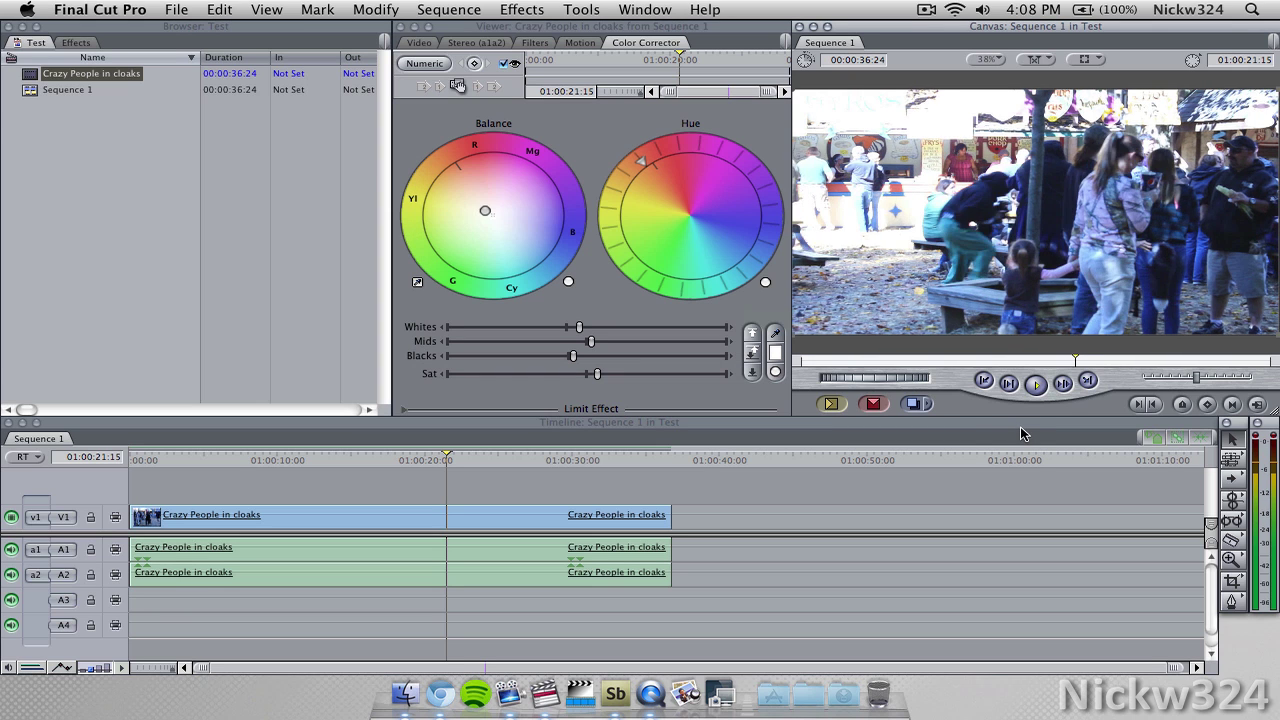
click(818, 322)
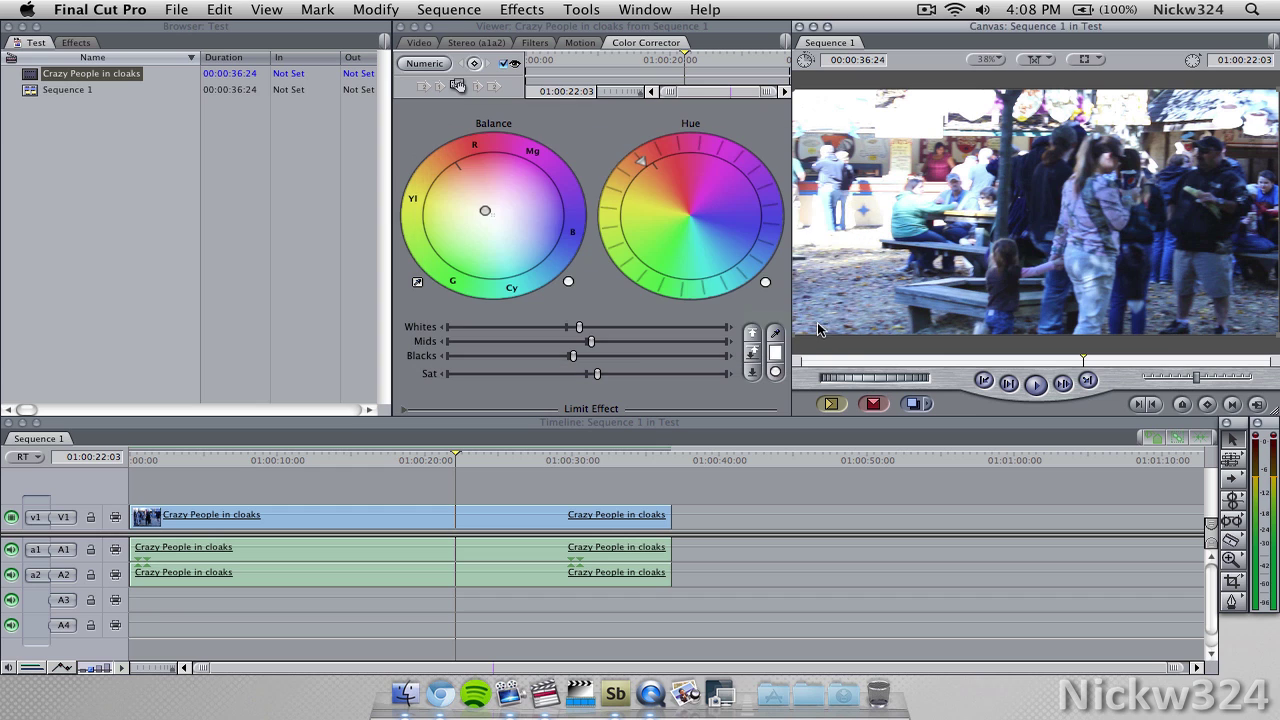
drag(414, 452, 420, 453)
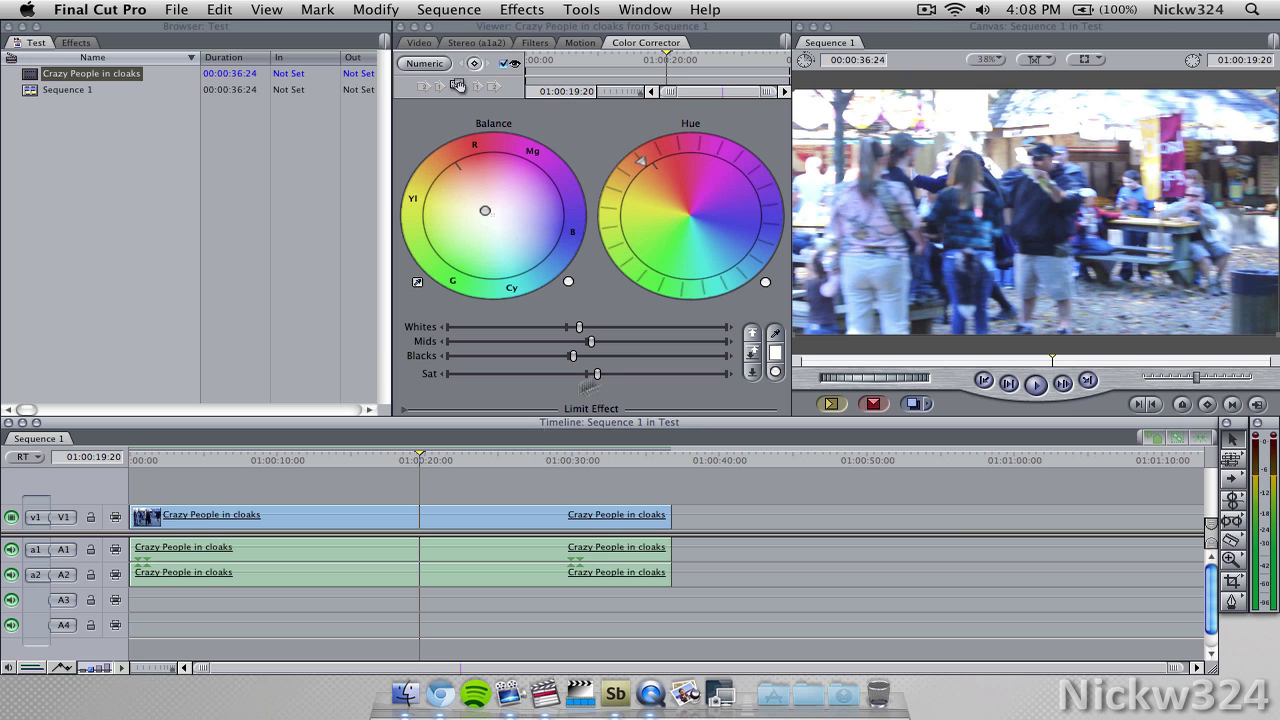
click(253, 522)
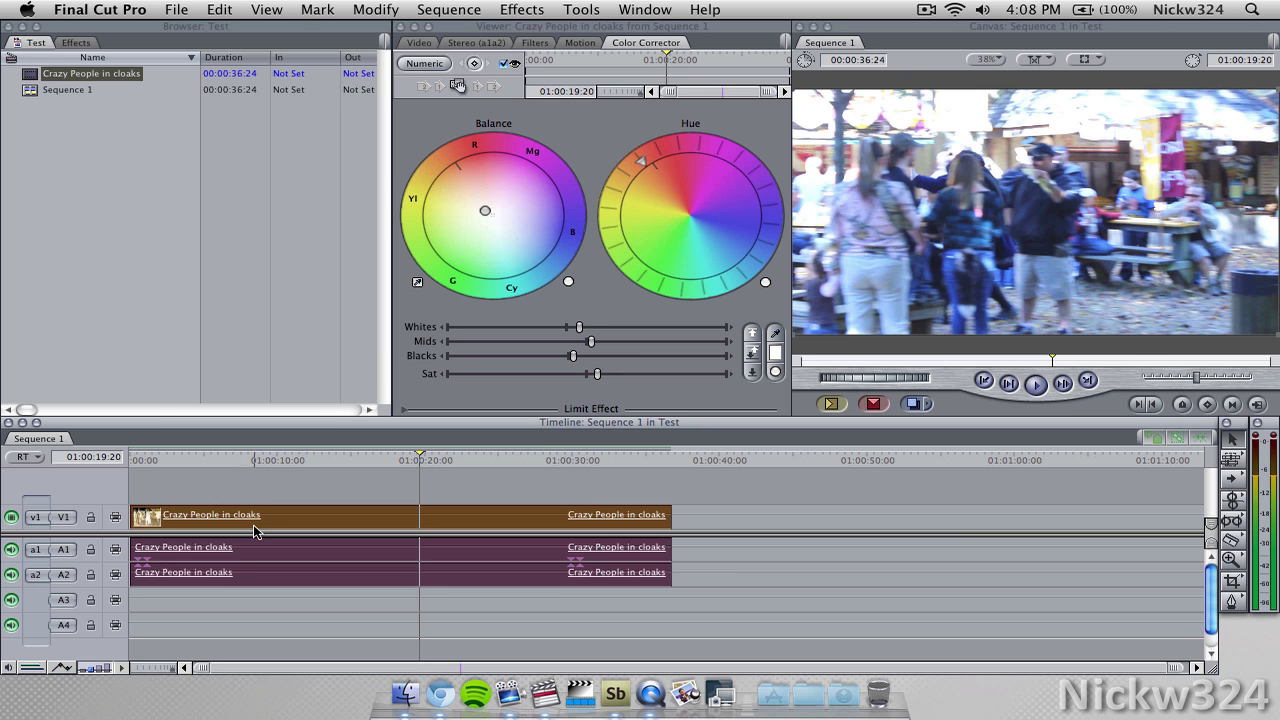
click(268, 480)
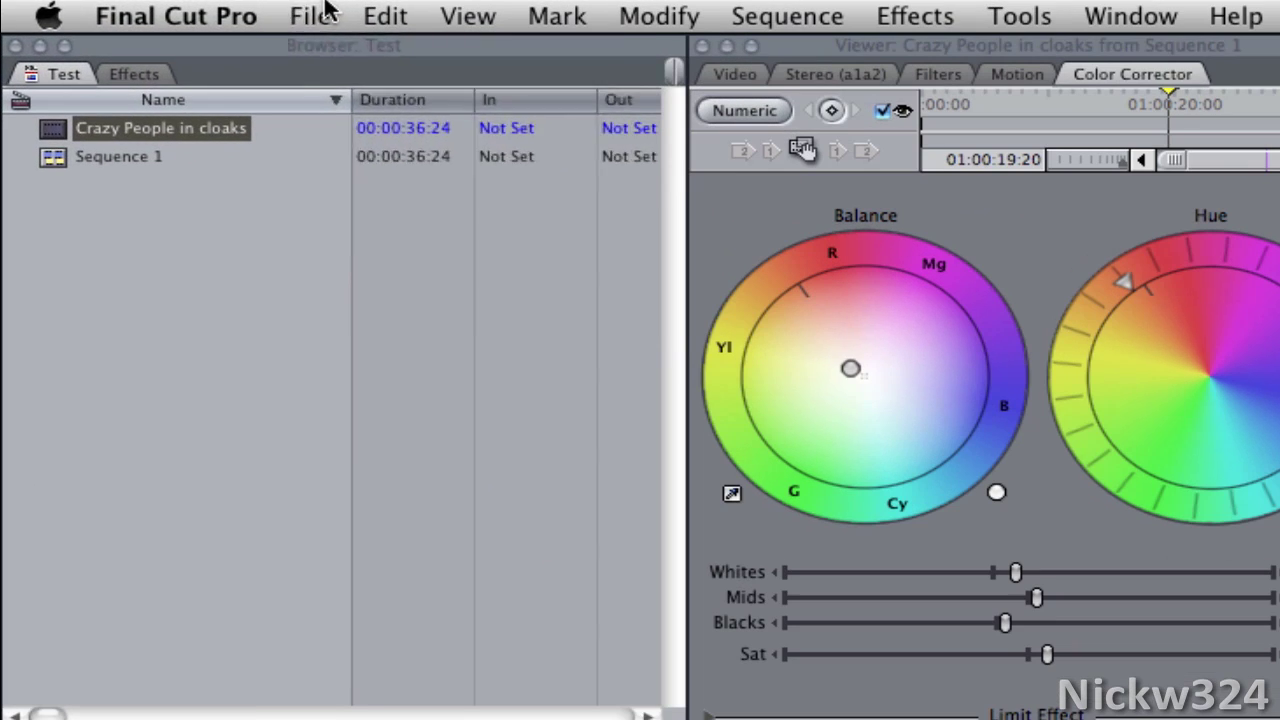
Start a QuickTime Conversion export of Sequence 1 with the format set to MPEG-4.
click(180, 9)
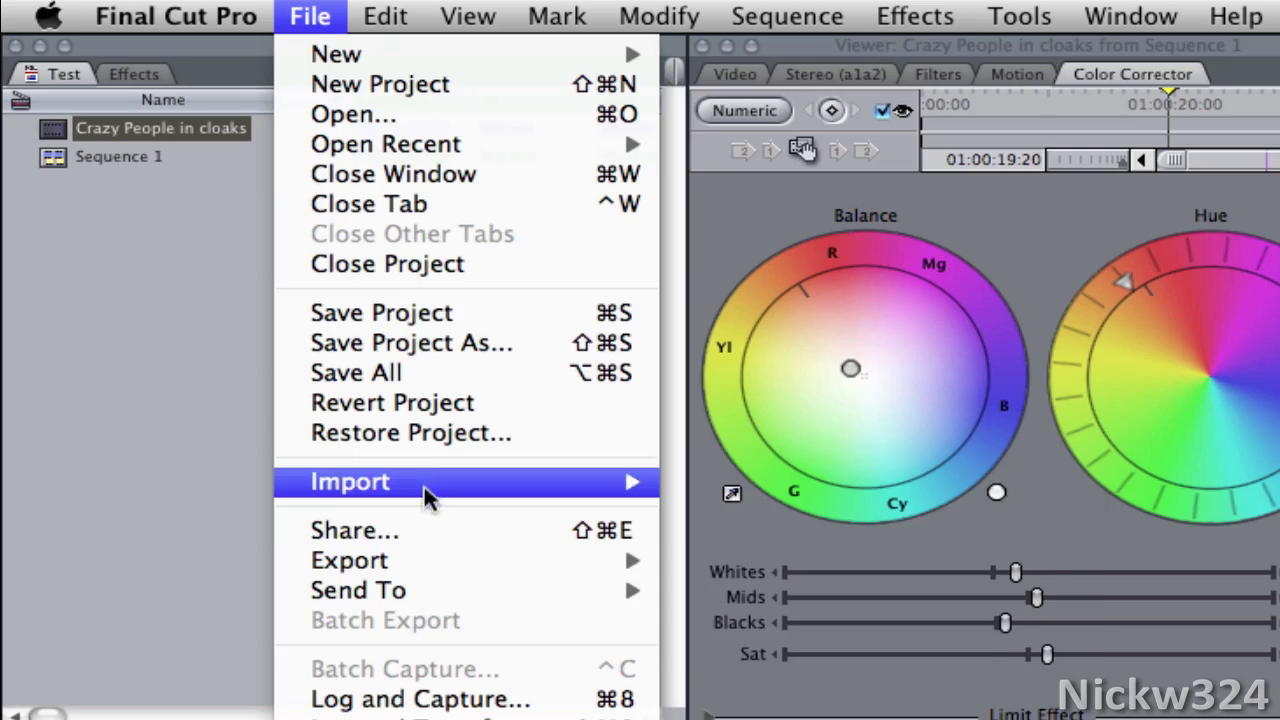
mouse_move(385, 562)
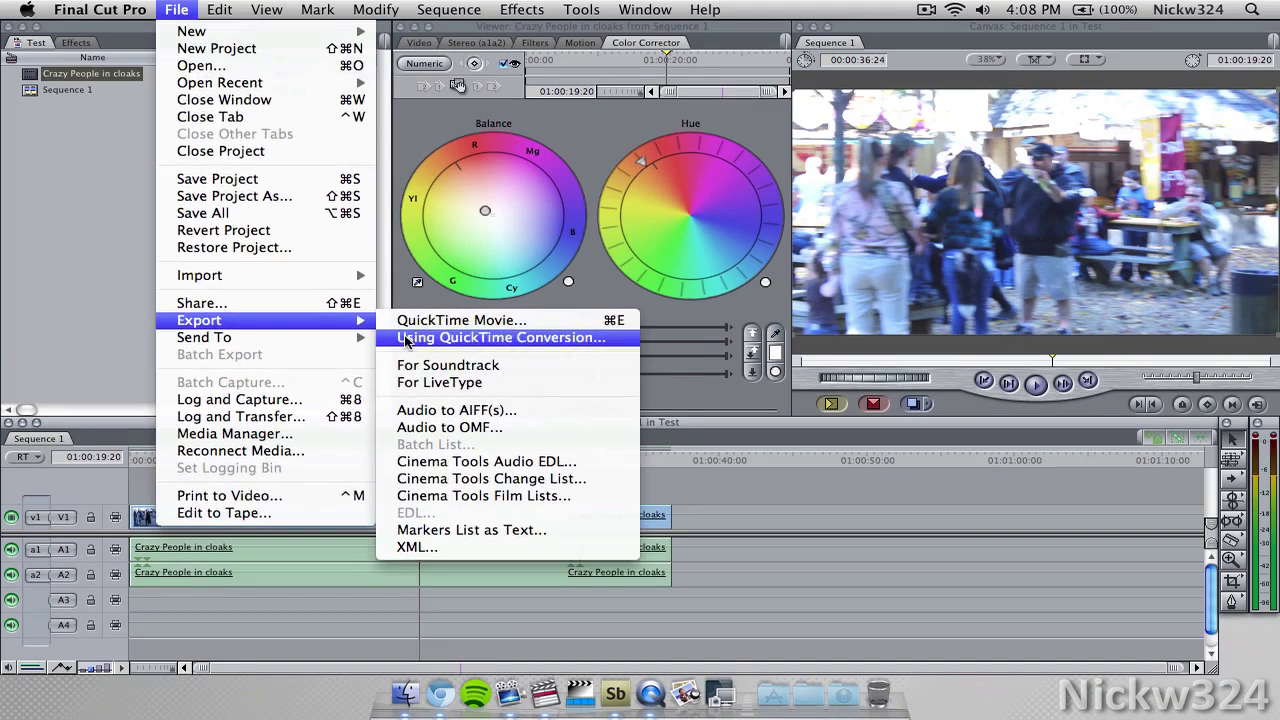
click(563, 321)
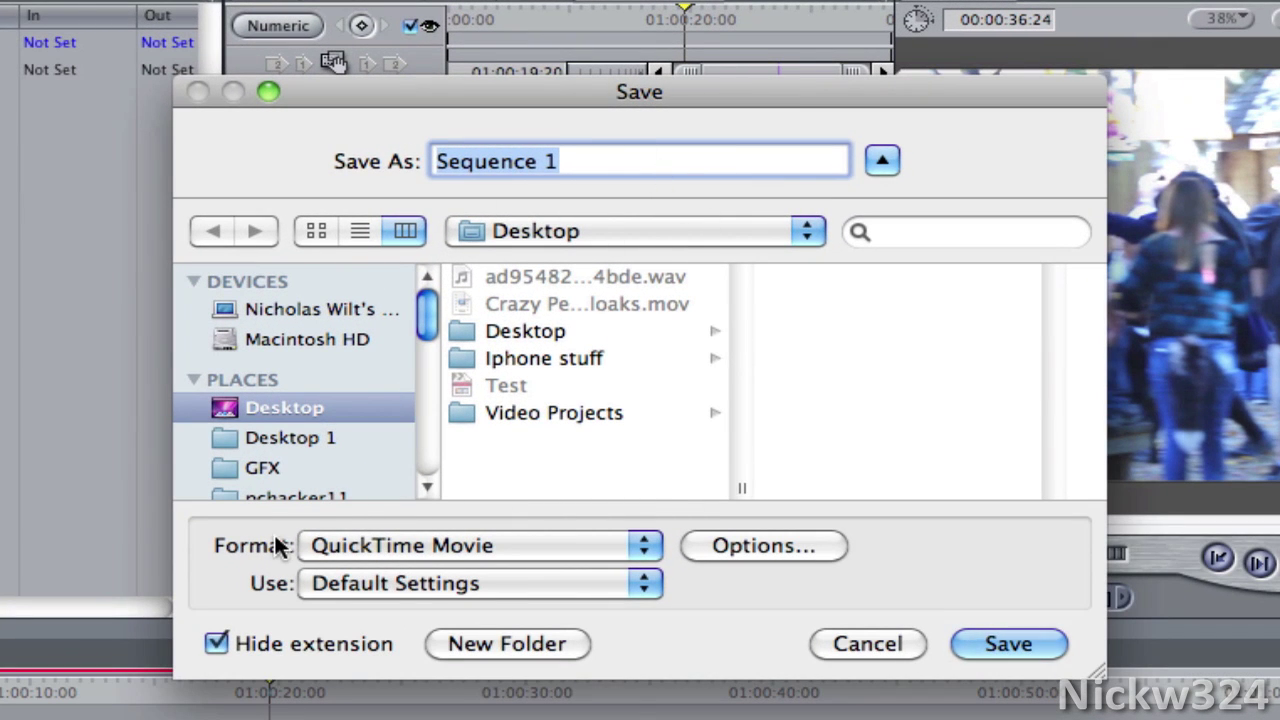
click(386, 544)
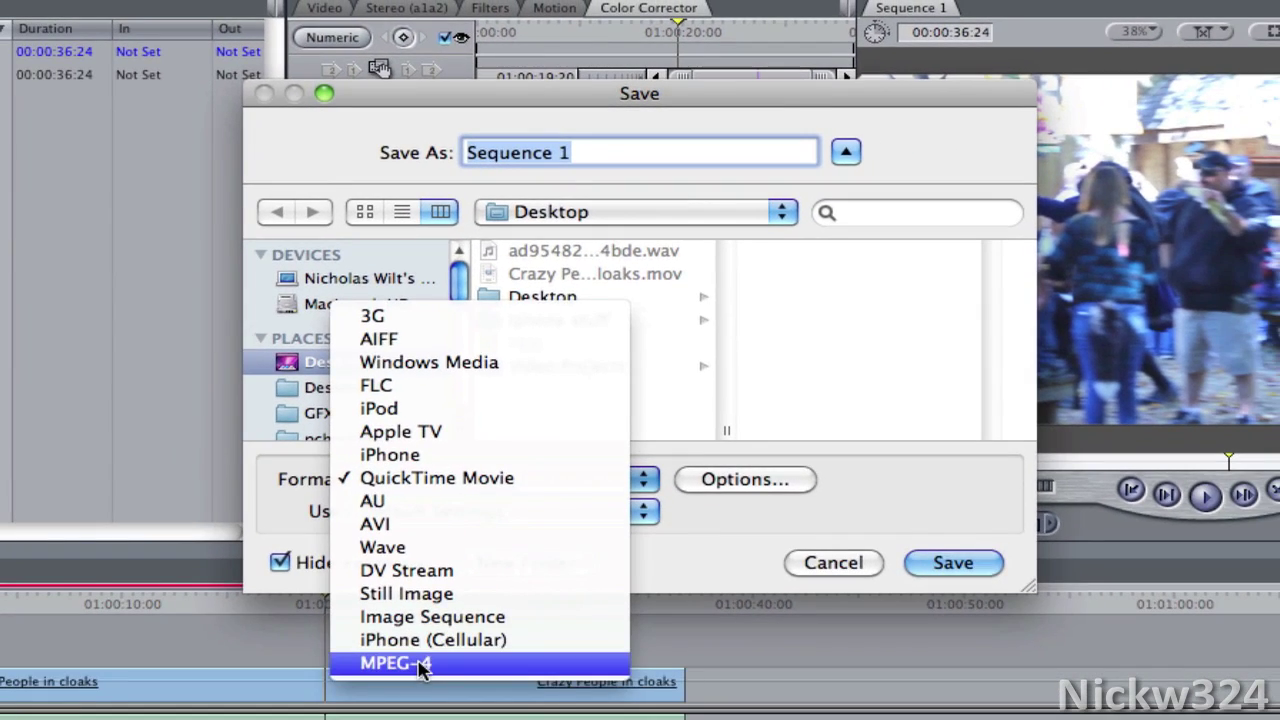
click(420, 665)
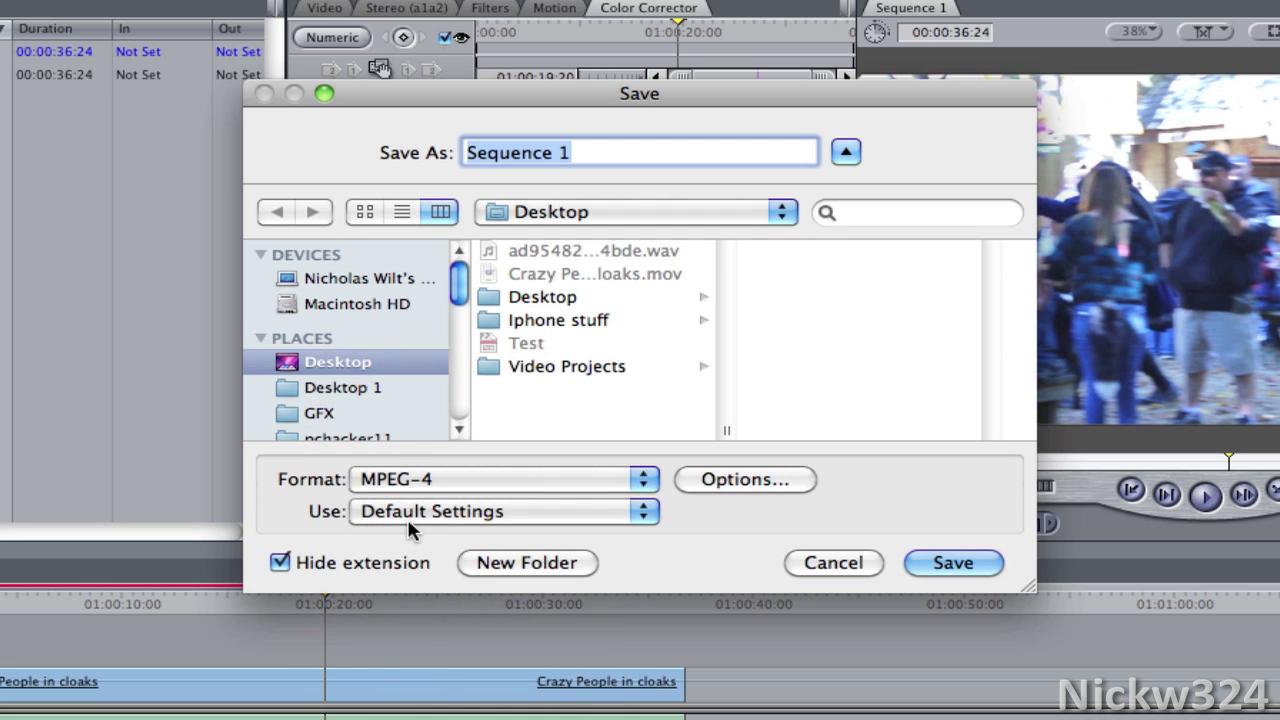
click(740, 484)
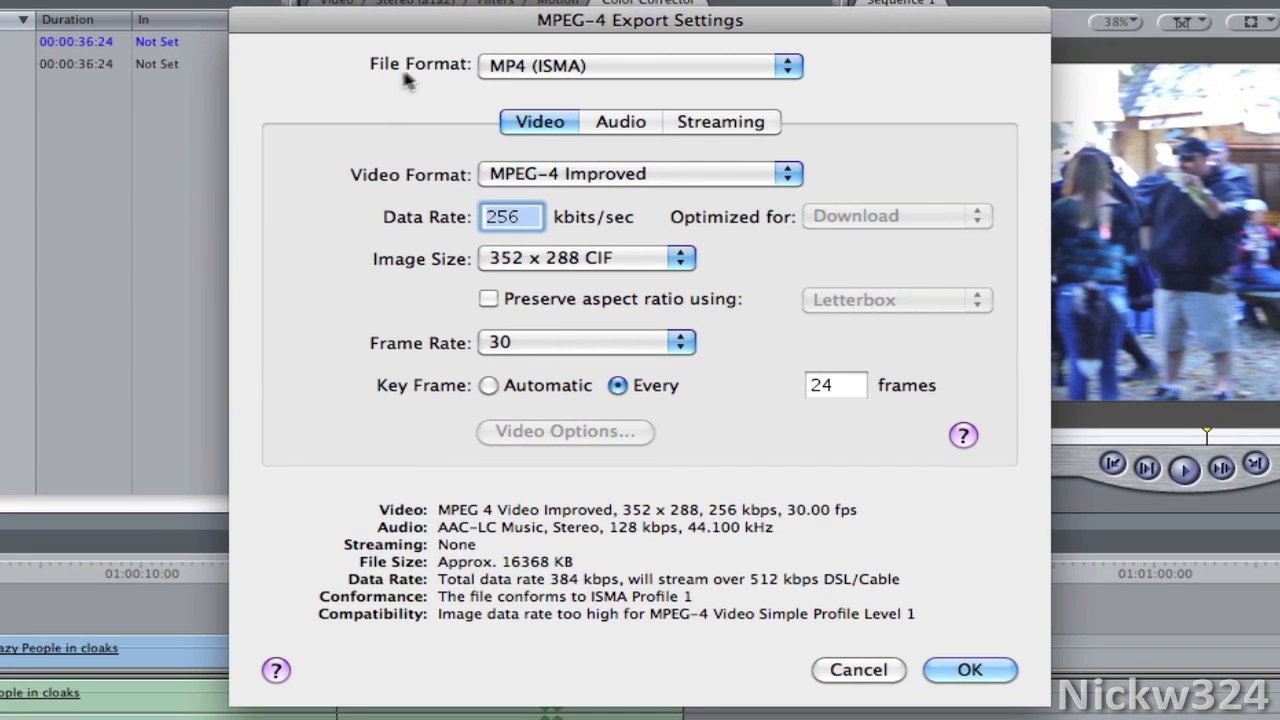
Set the export to an MP4 file with H.264 video at 8000 kbps.
click(484, 74)
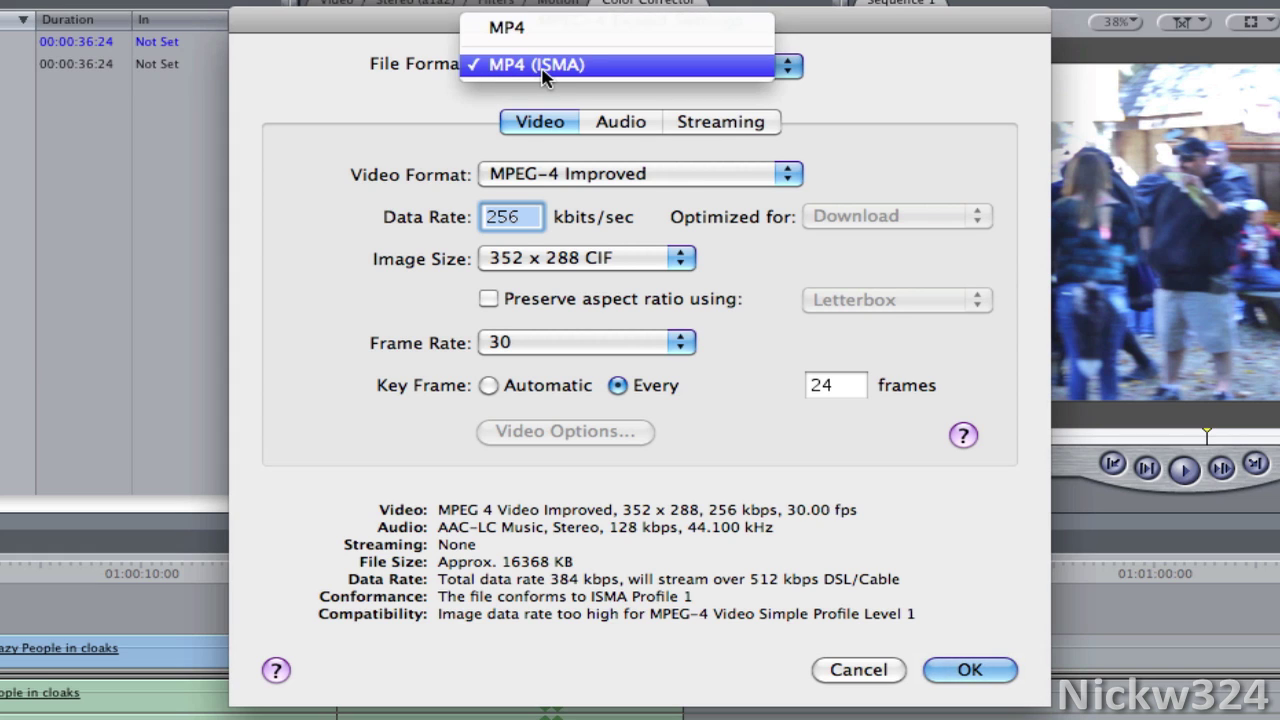
click(502, 28)
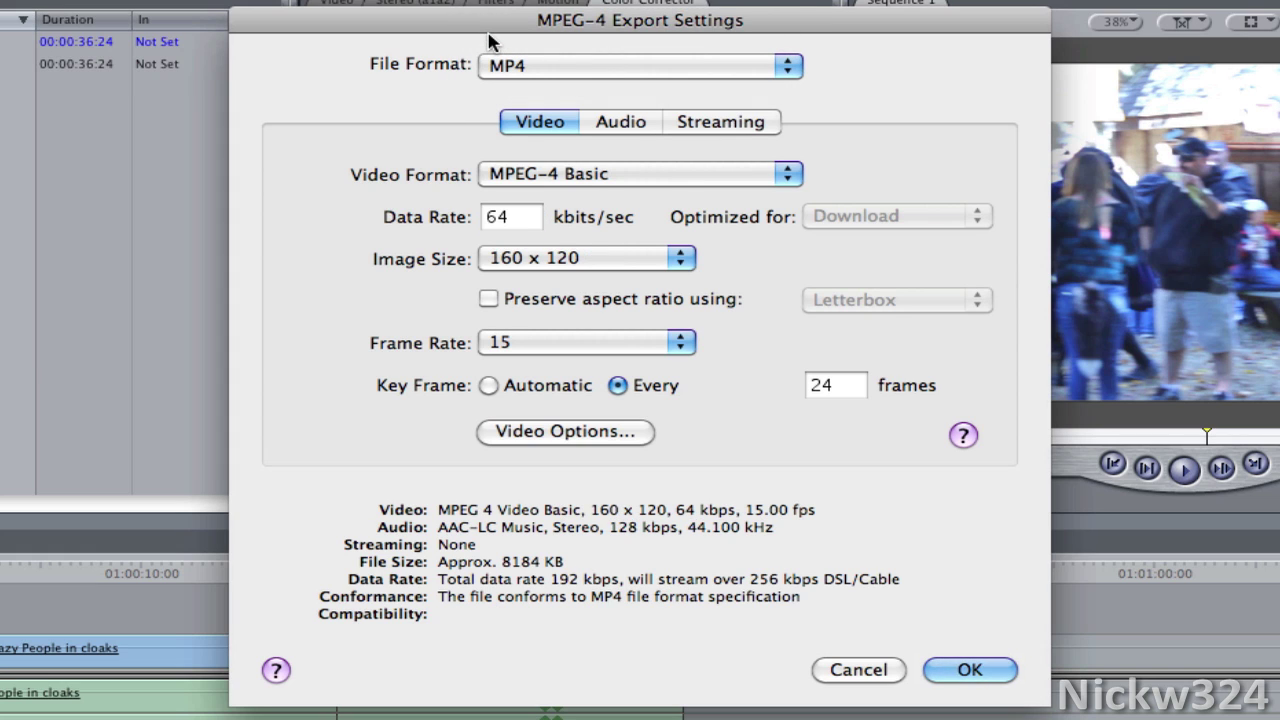
click(505, 174)
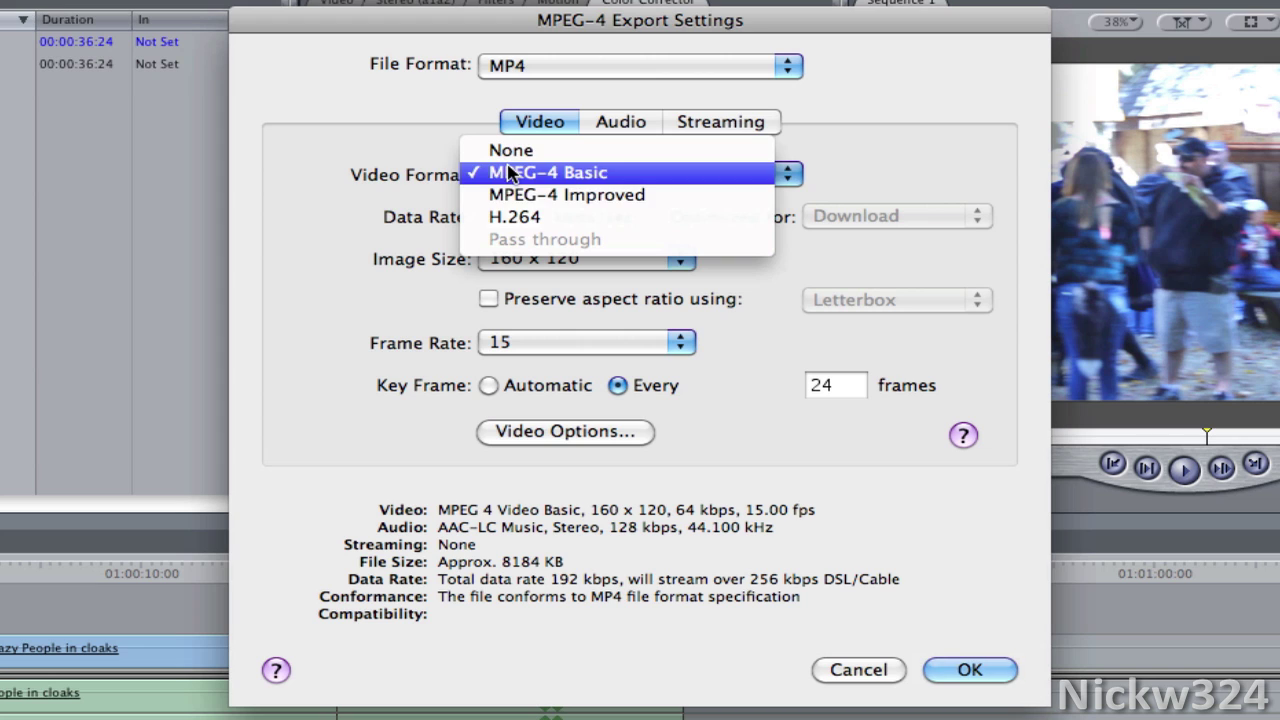
click(517, 213)
double_click(522, 219)
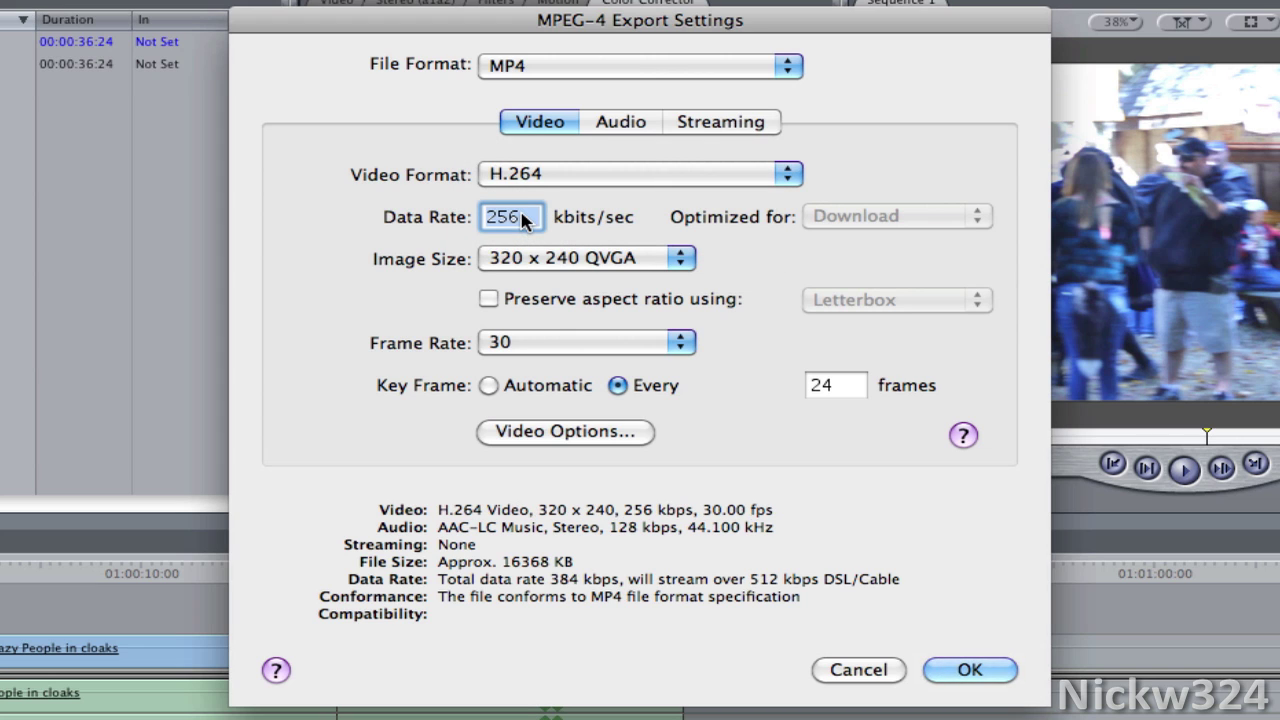
text(8000)
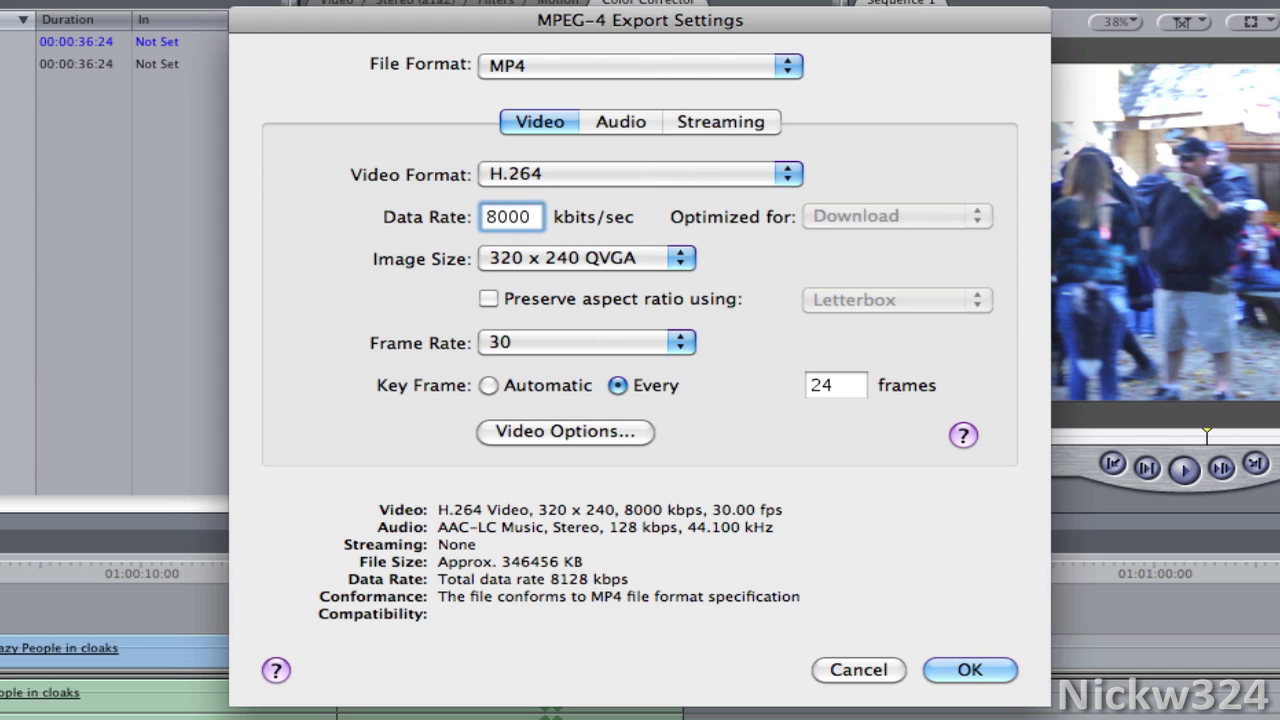
Set image size to 1280 x 720 HD, review Audio and Streaming tabs, and confirm.
click(546, 264)
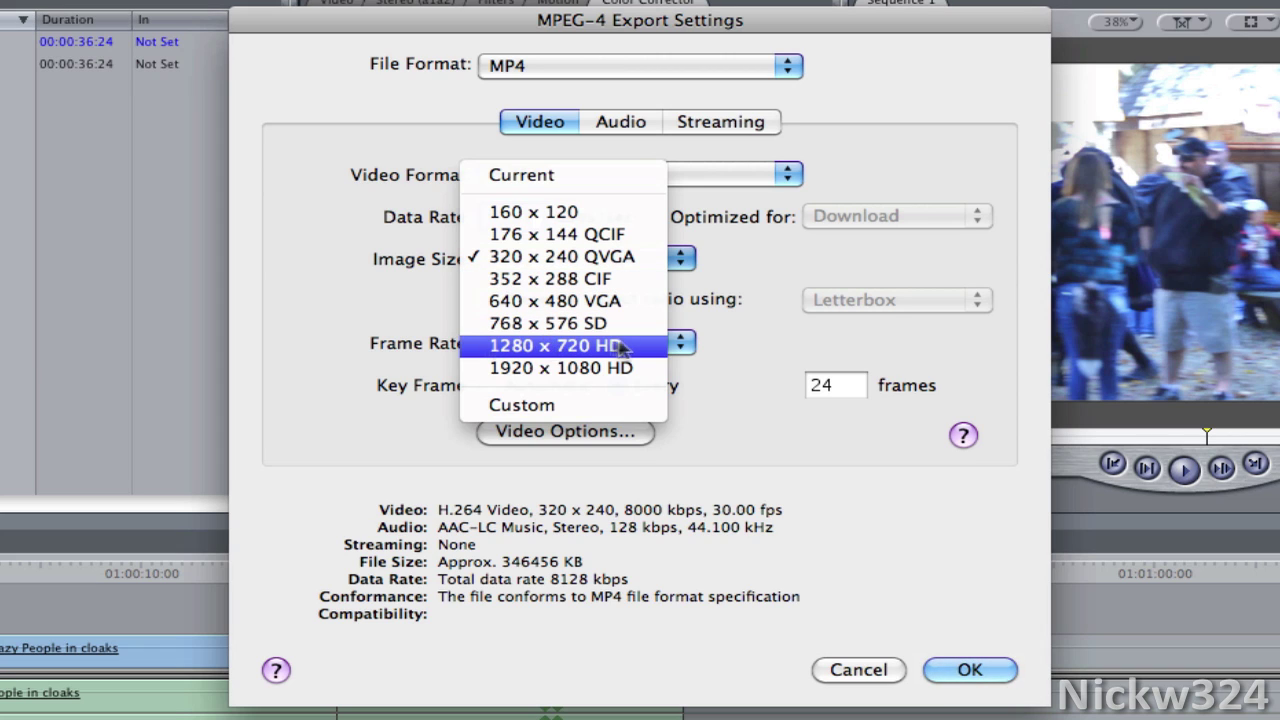
click(548, 358)
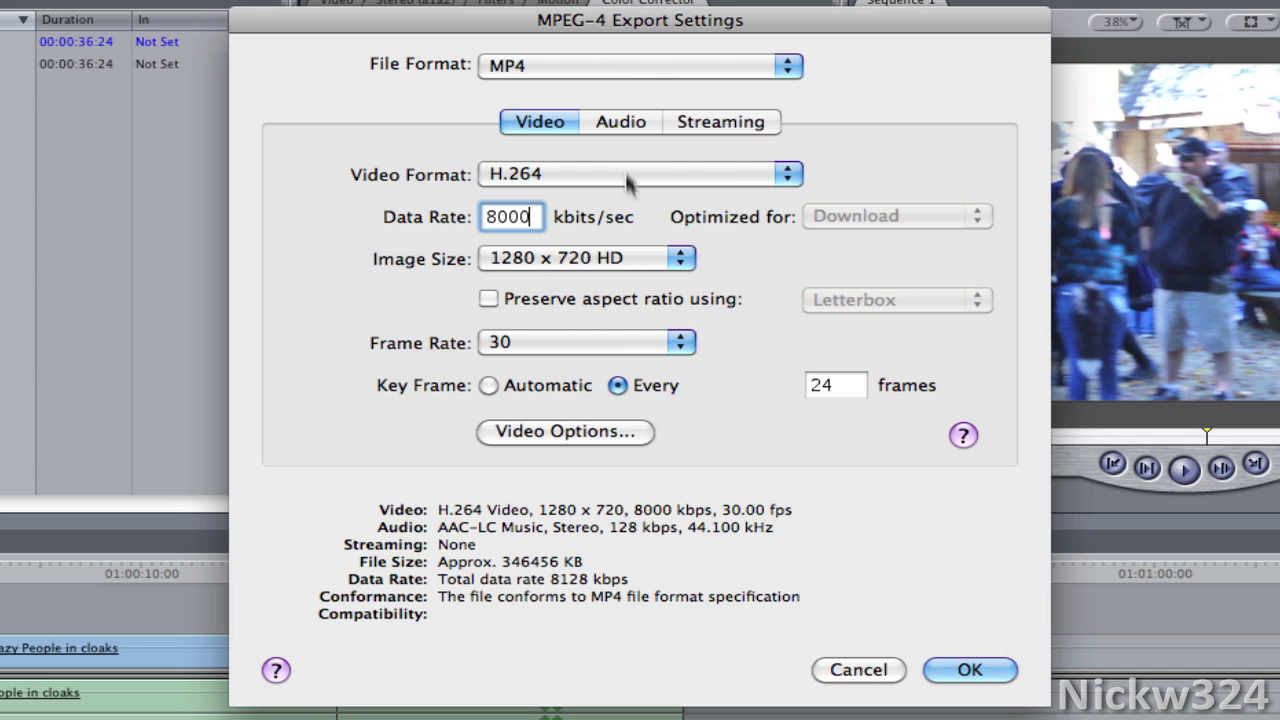
click(623, 122)
click(718, 124)
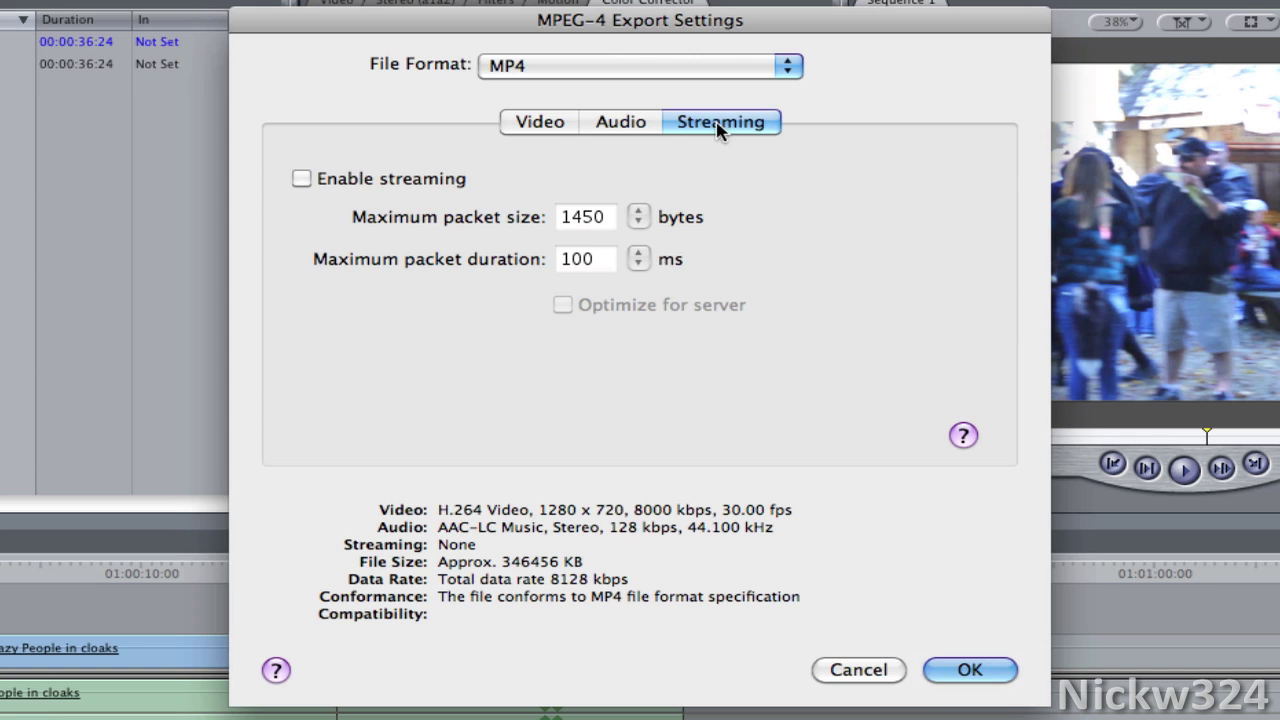
click(625, 124)
click(560, 122)
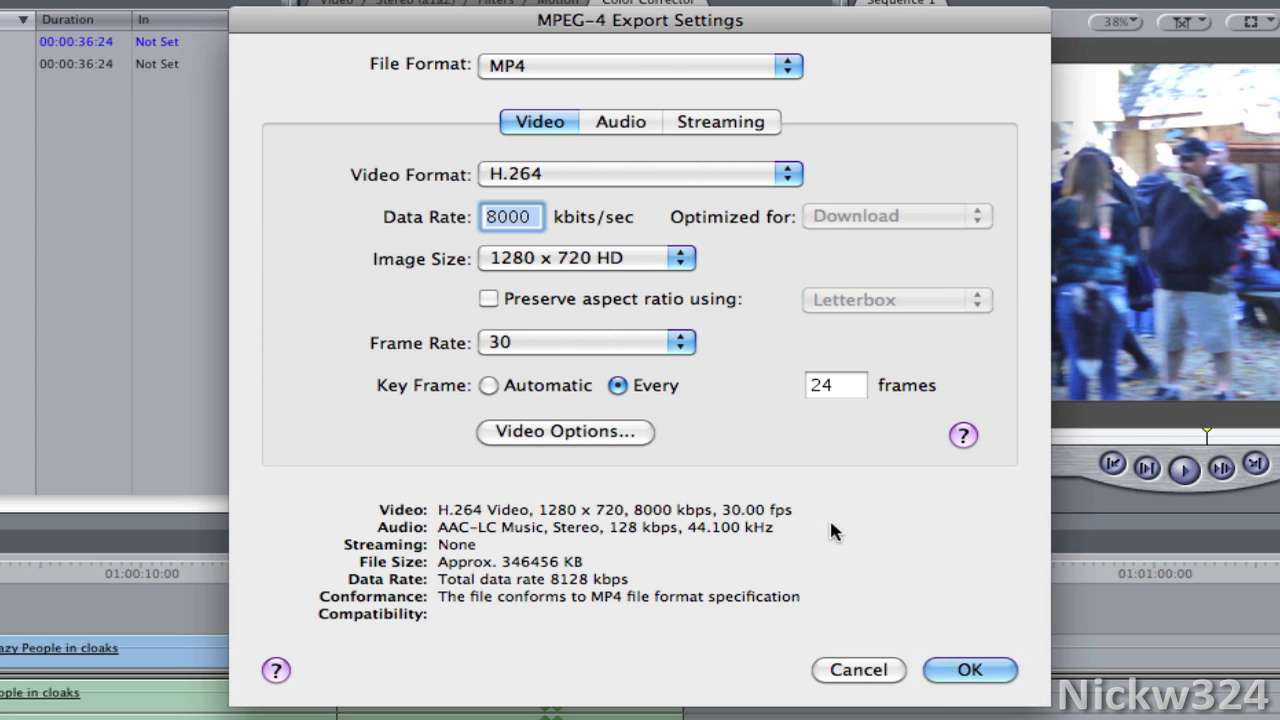
click(972, 672)
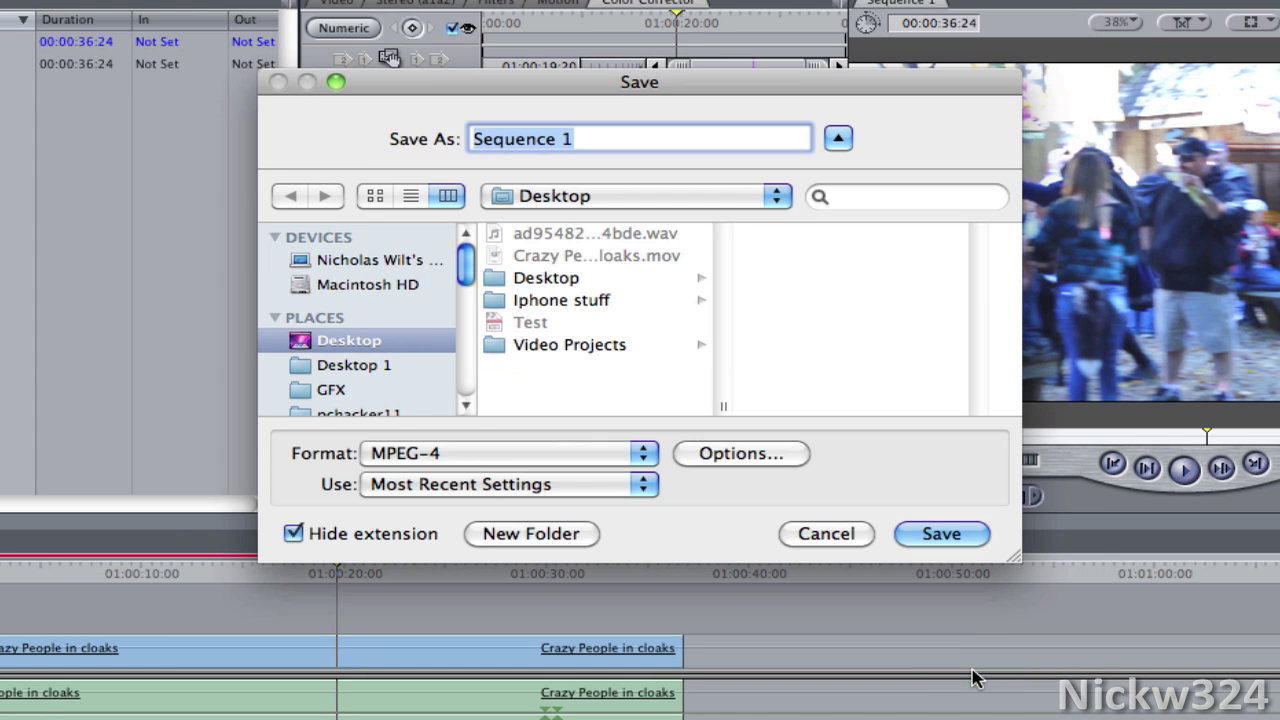
Save the export as Sequence 1.mp4 on the Desktop, then hide Final Cut Pro.
click(940, 538)
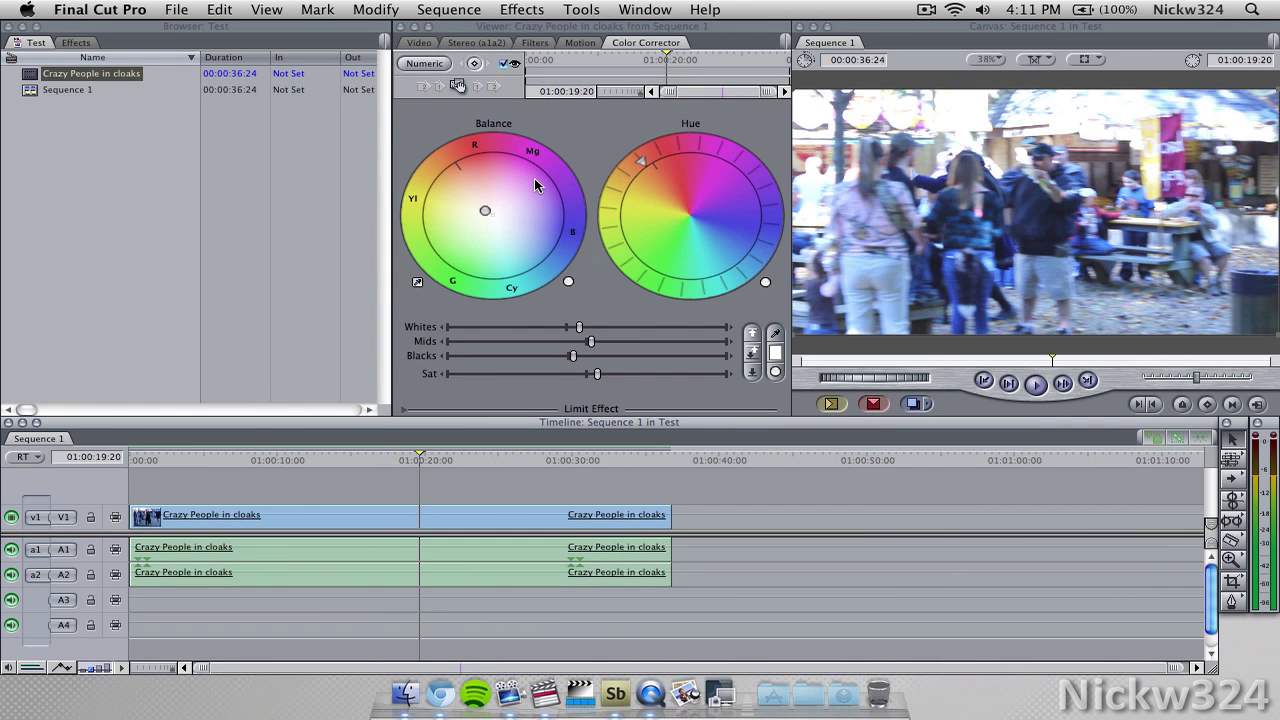
click(112, 9)
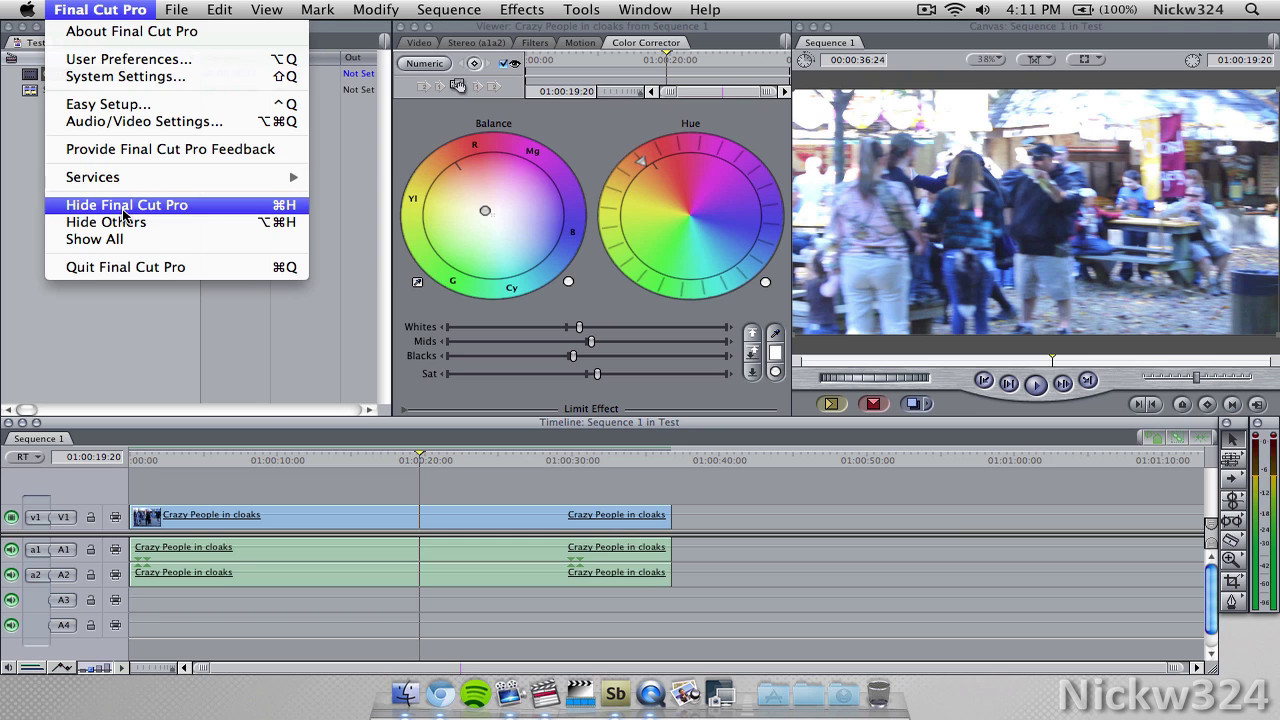
click(126, 205)
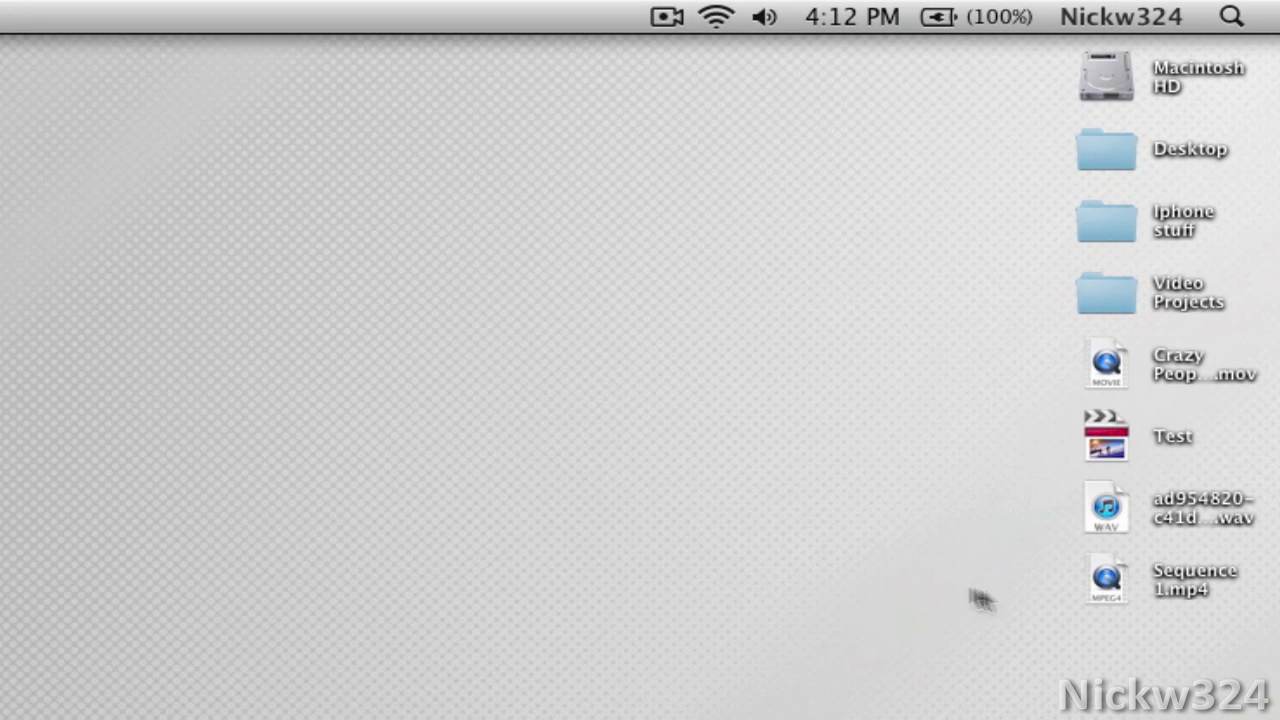
click(1168, 583)
click(1167, 622)
click(1169, 377)
click(1131, 366)
click(1152, 364)
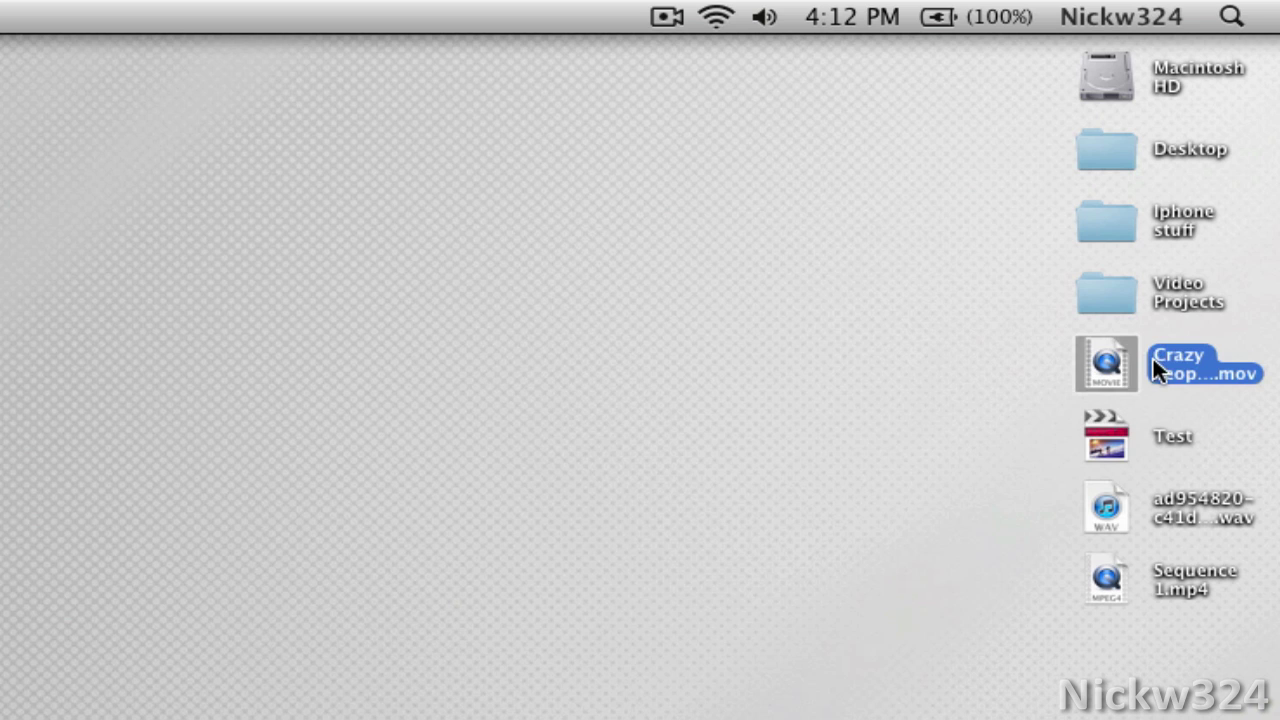
click(1165, 585)
click(1100, 697)
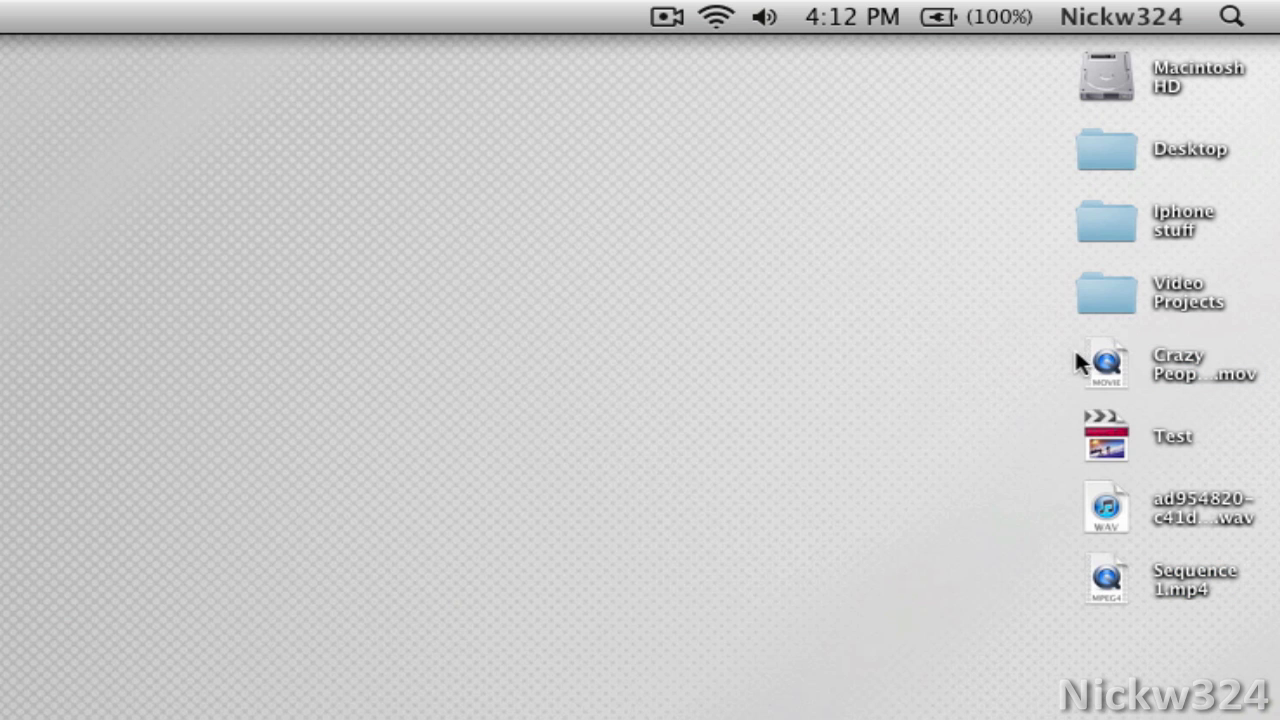
right_click(1101, 352)
click(780, 498)
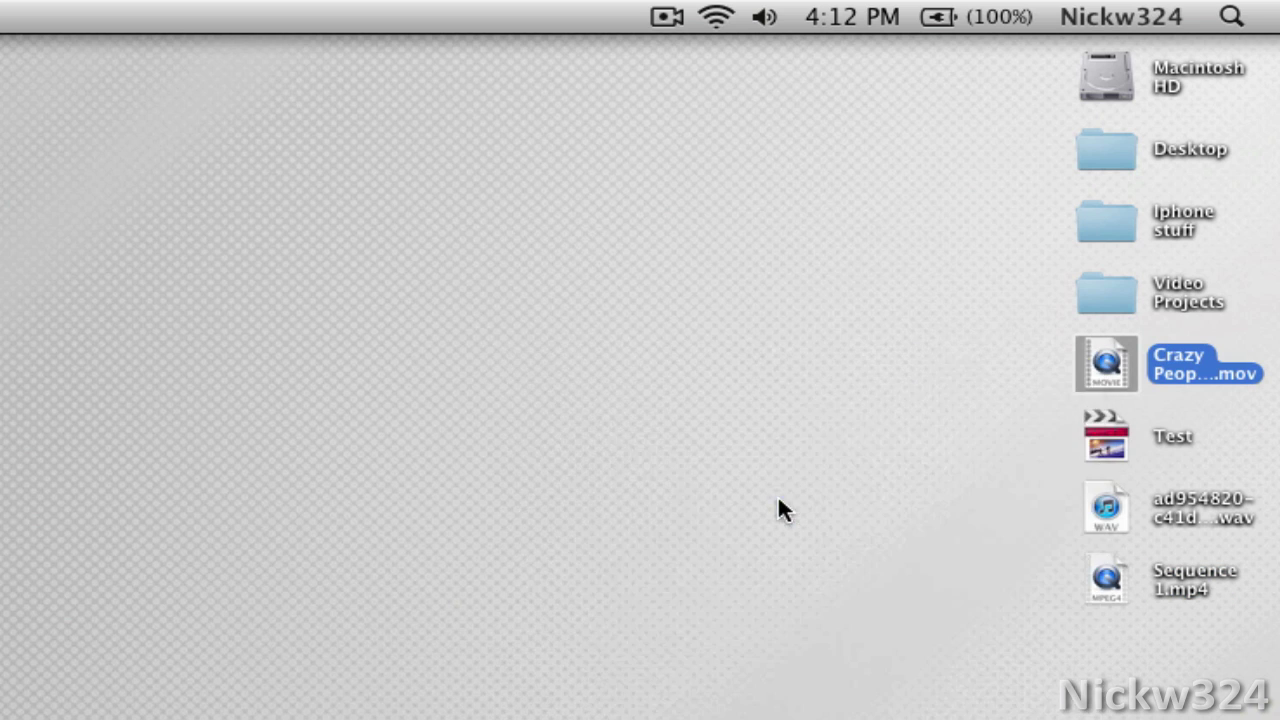
right_click(1090, 562)
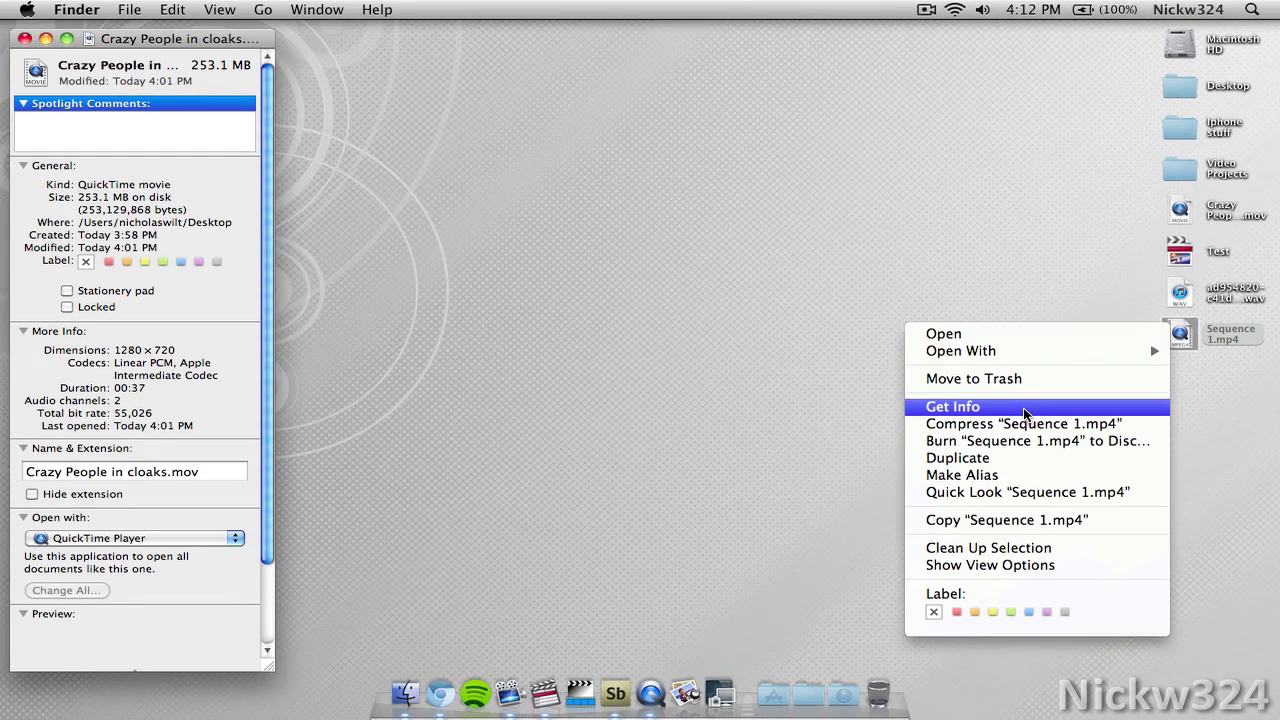
click(842, 705)
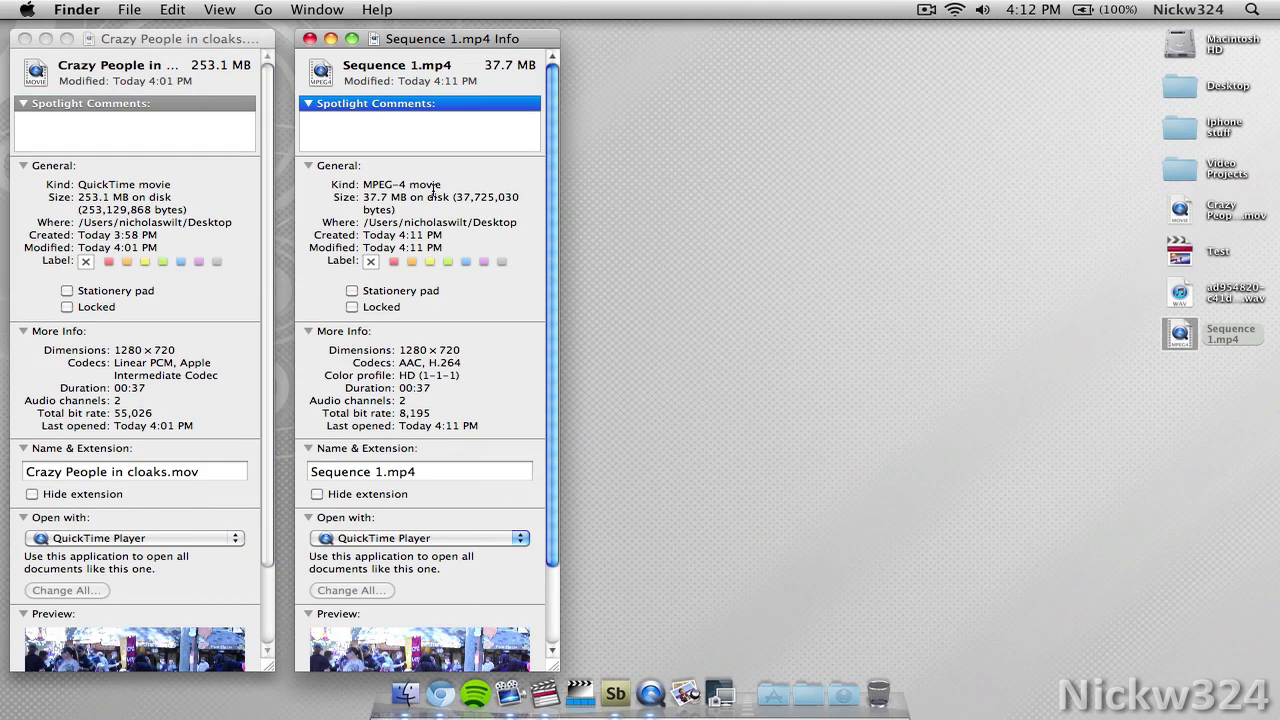
click(135, 40)
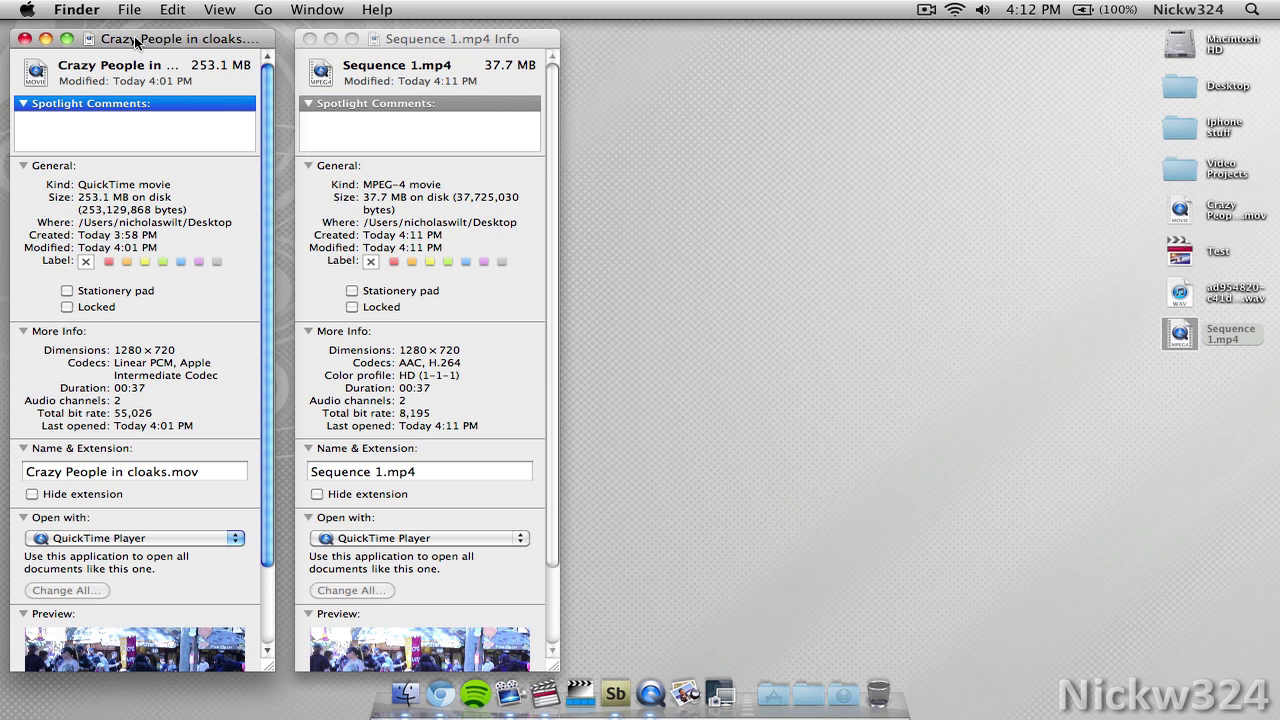
click(1128, 244)
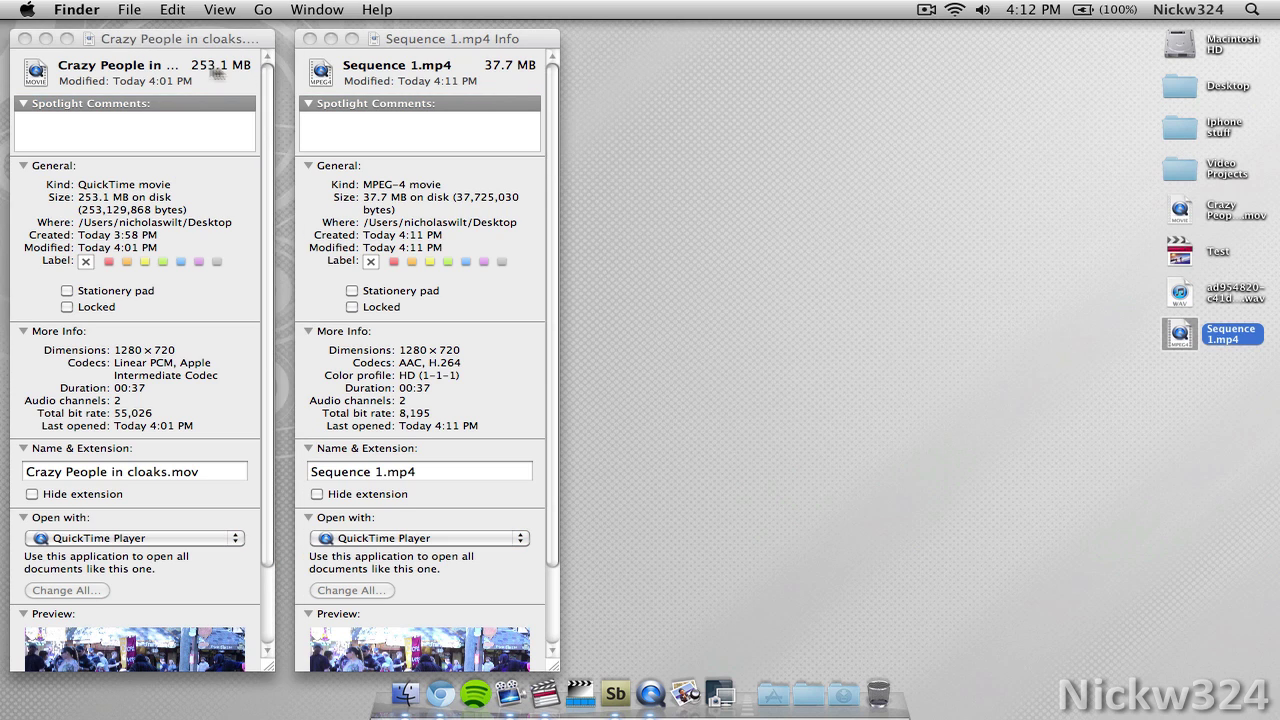
click(198, 54)
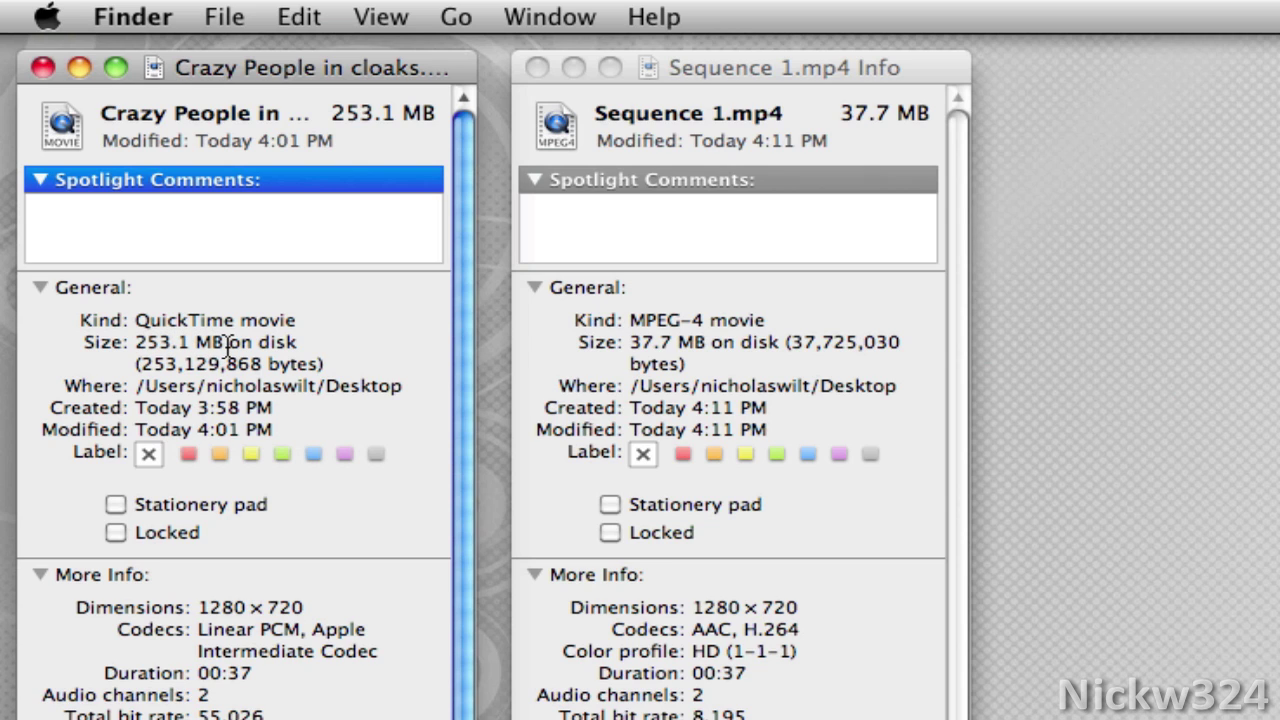
click(852, 67)
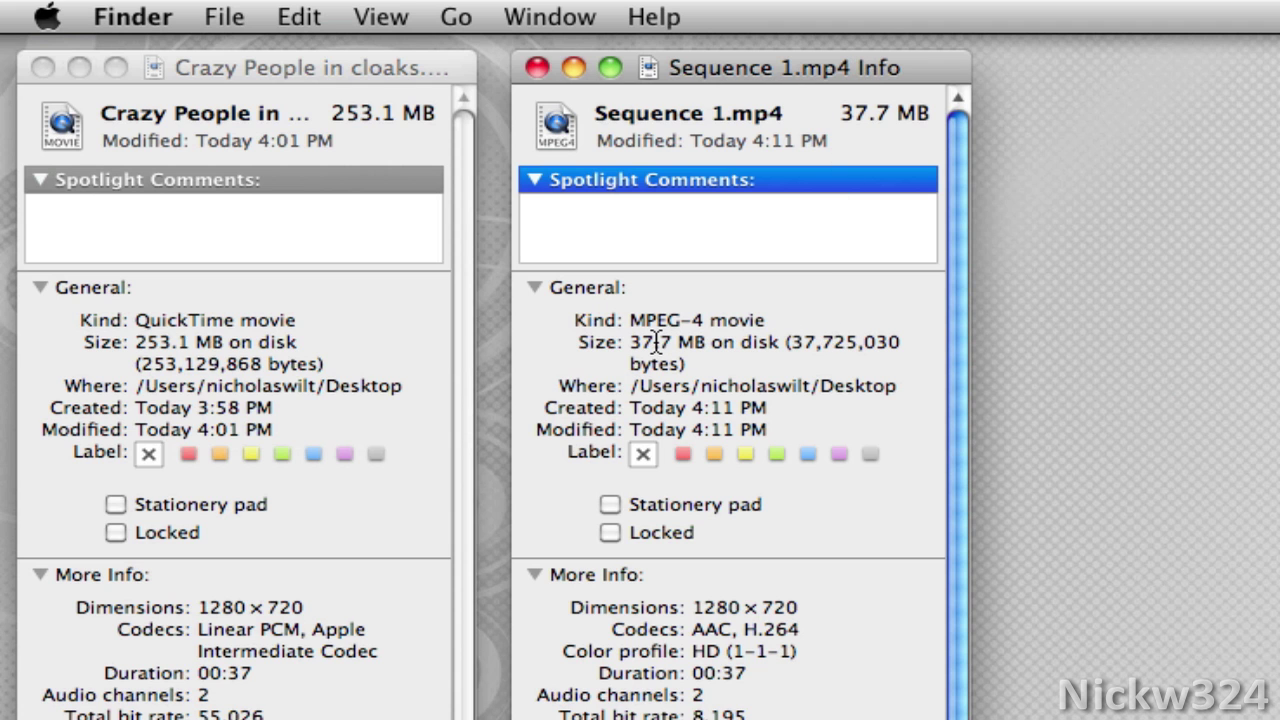
double_click(657, 342)
click(716, 343)
click(537, 67)
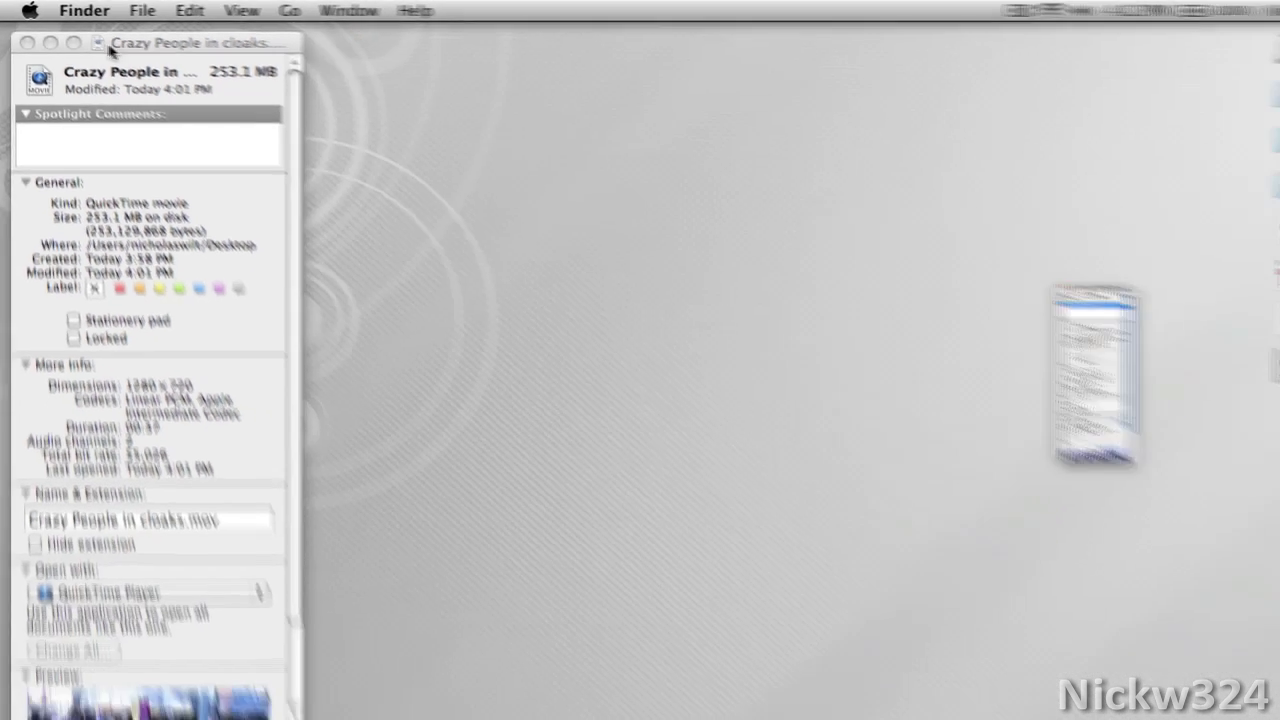
click(27, 43)
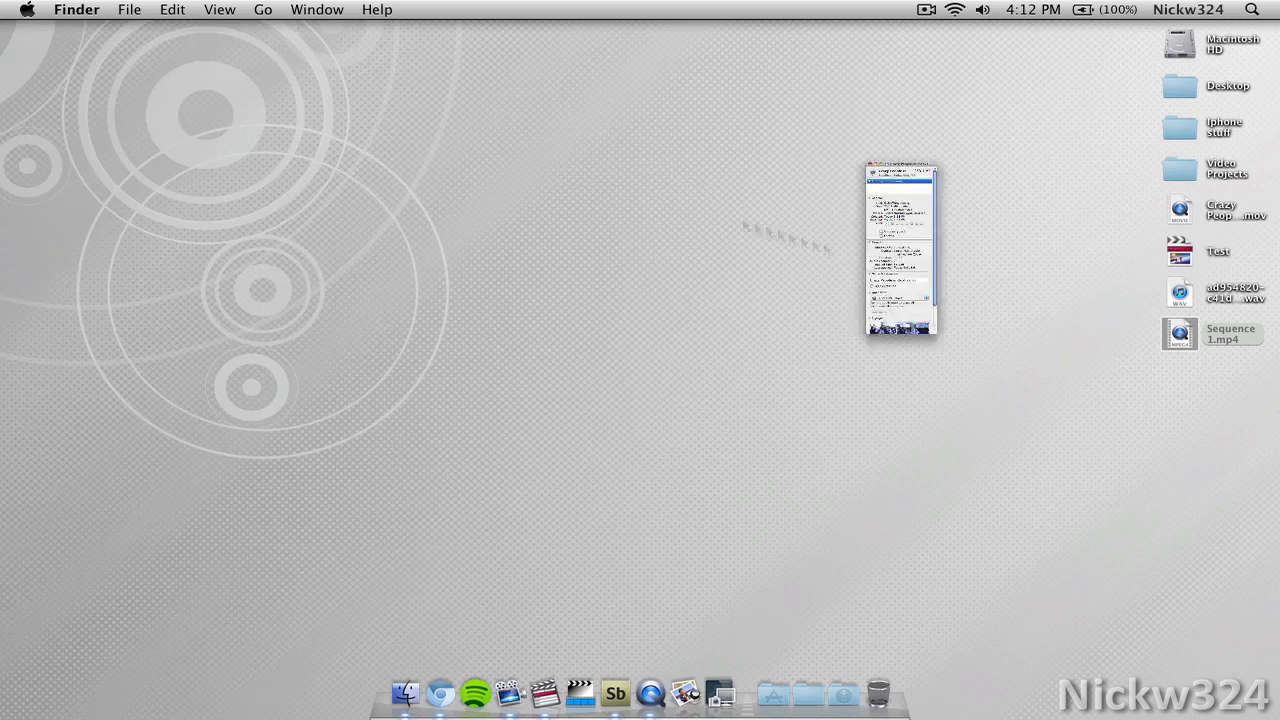
double_click(1183, 331)
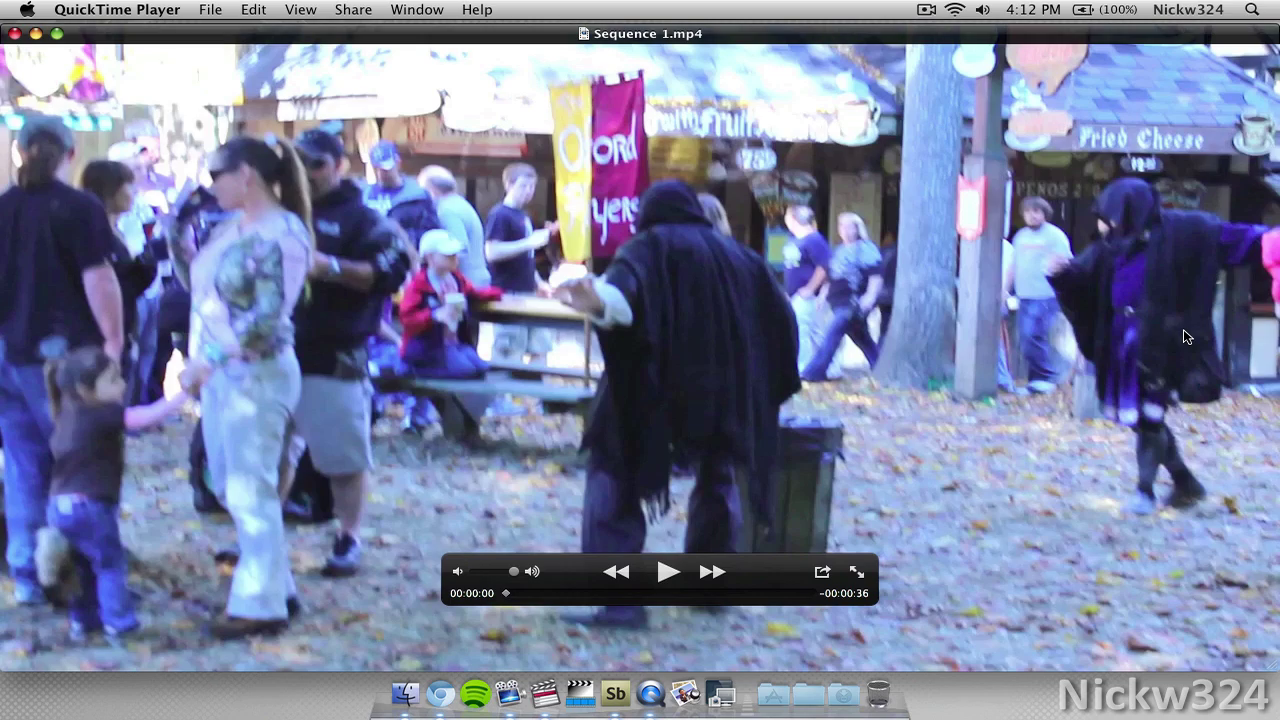
key(space)
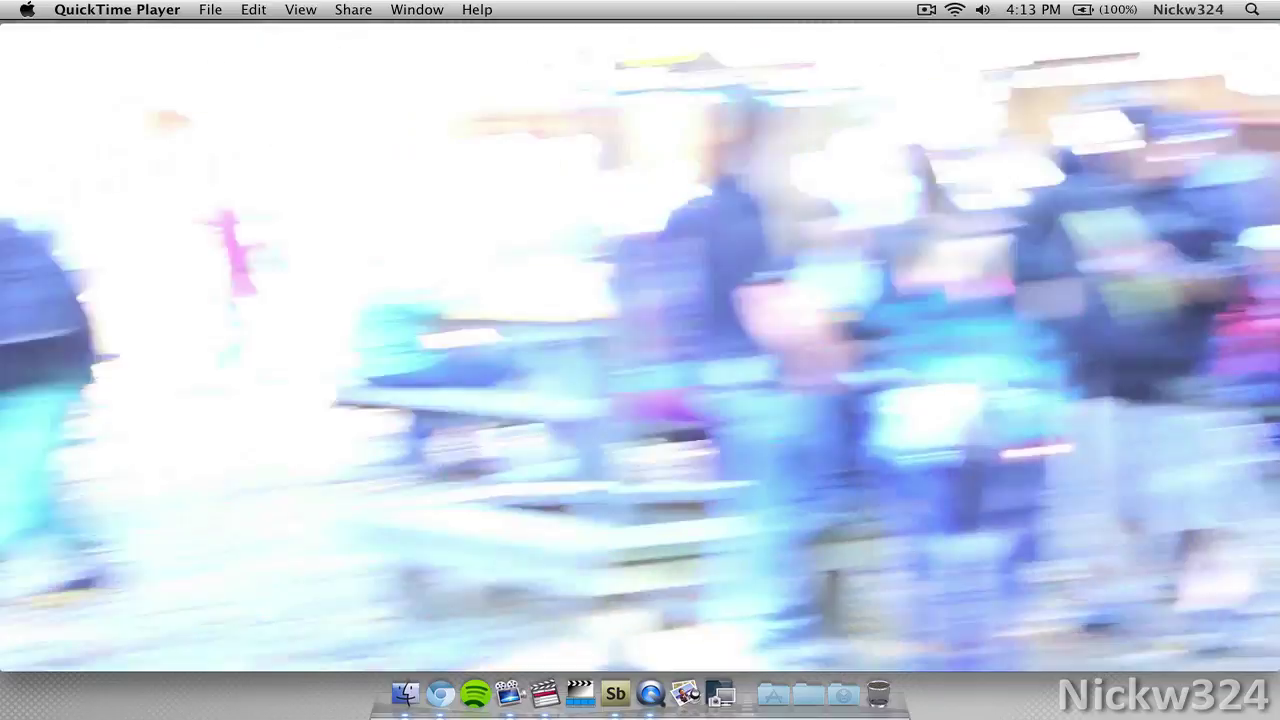
key(space)
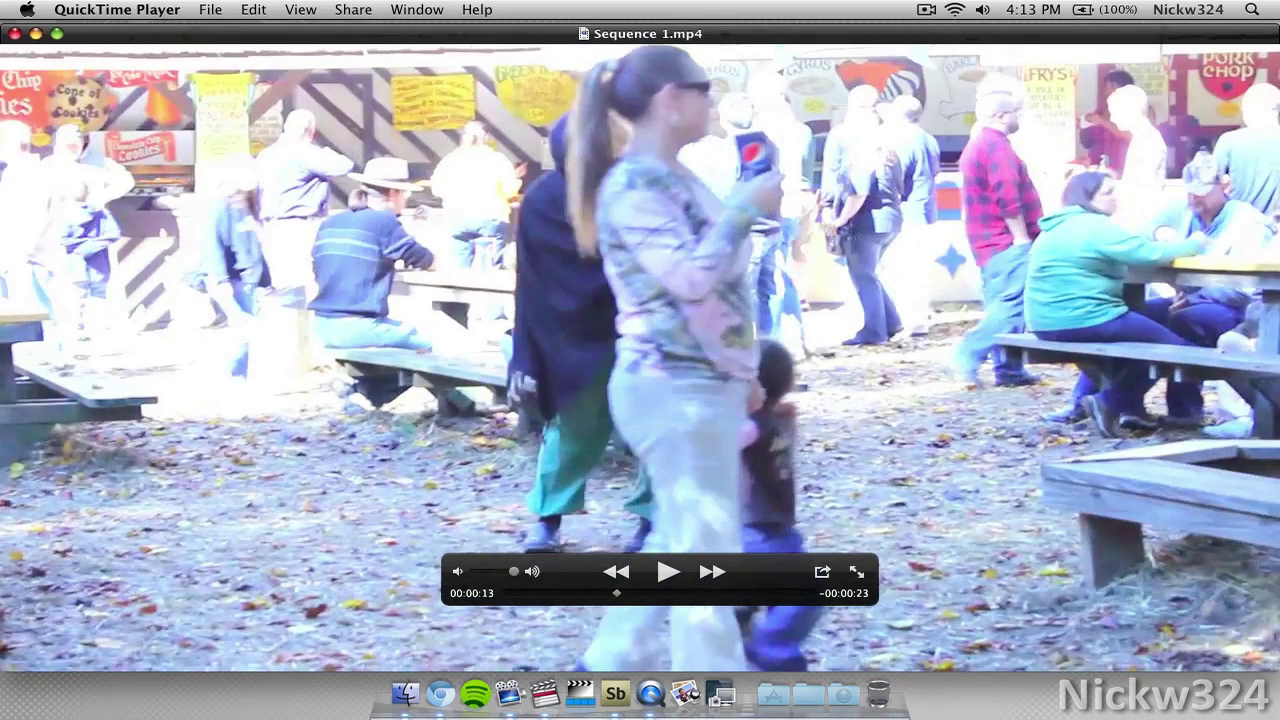
click(14, 35)
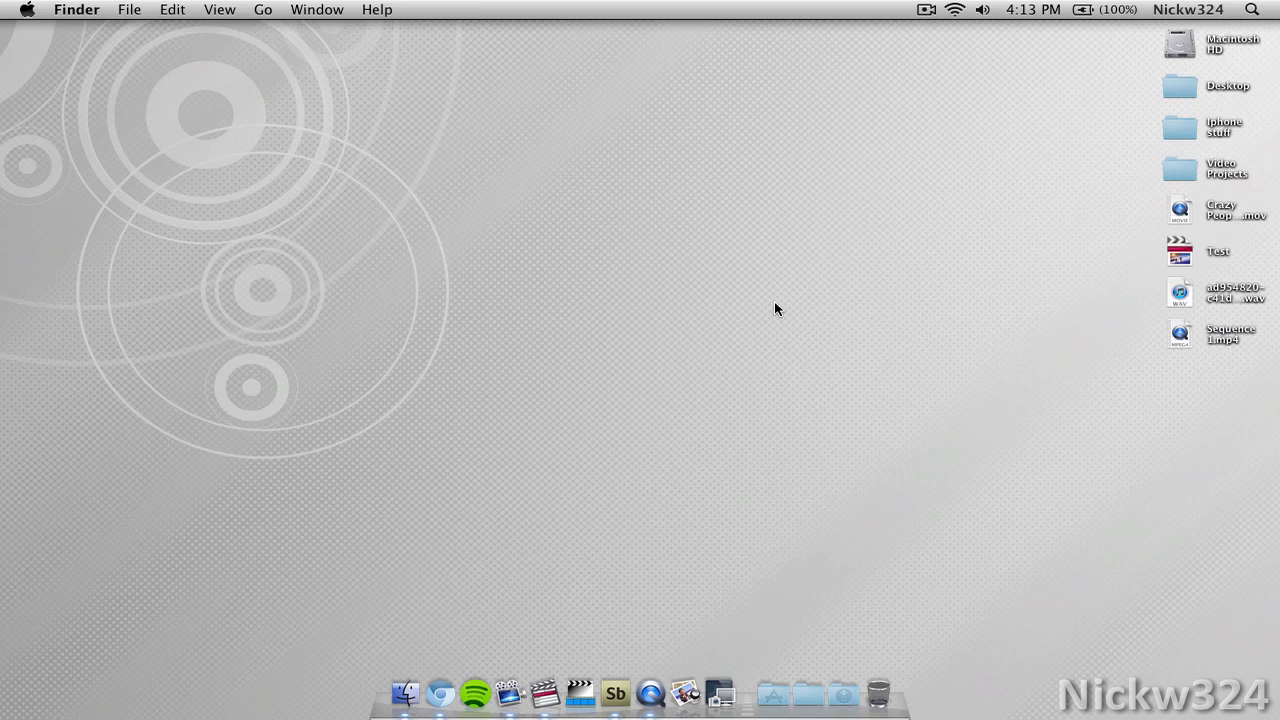
double_click(1235, 217)
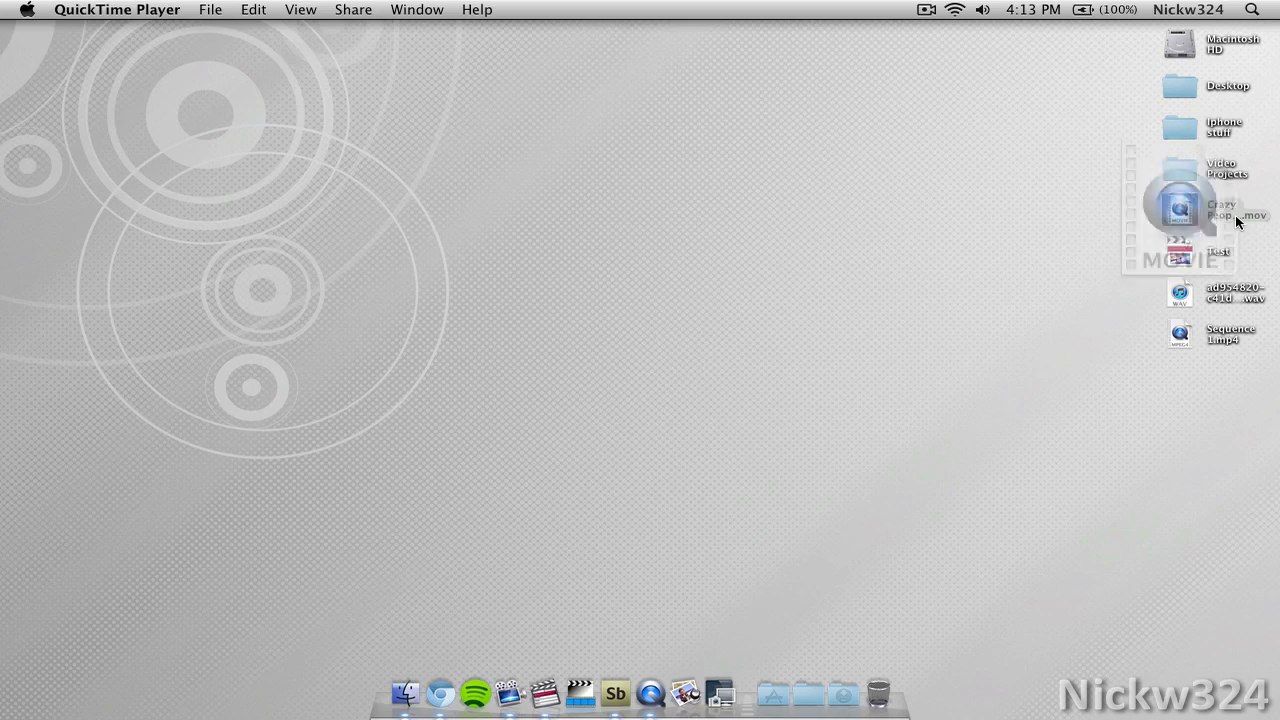
key(space)
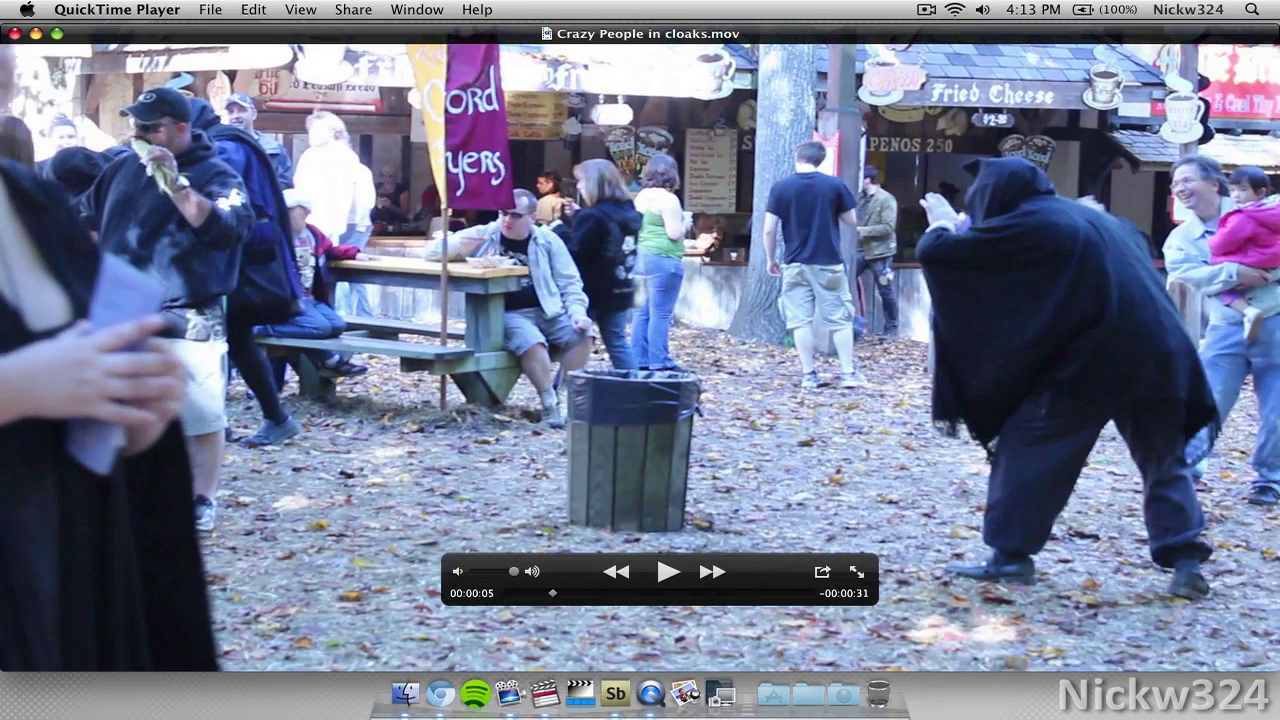
click(15, 33)
Bring Final Cut Pro back from the Dock, showing the Test project's Sequence 1 timeline.
click(717, 248)
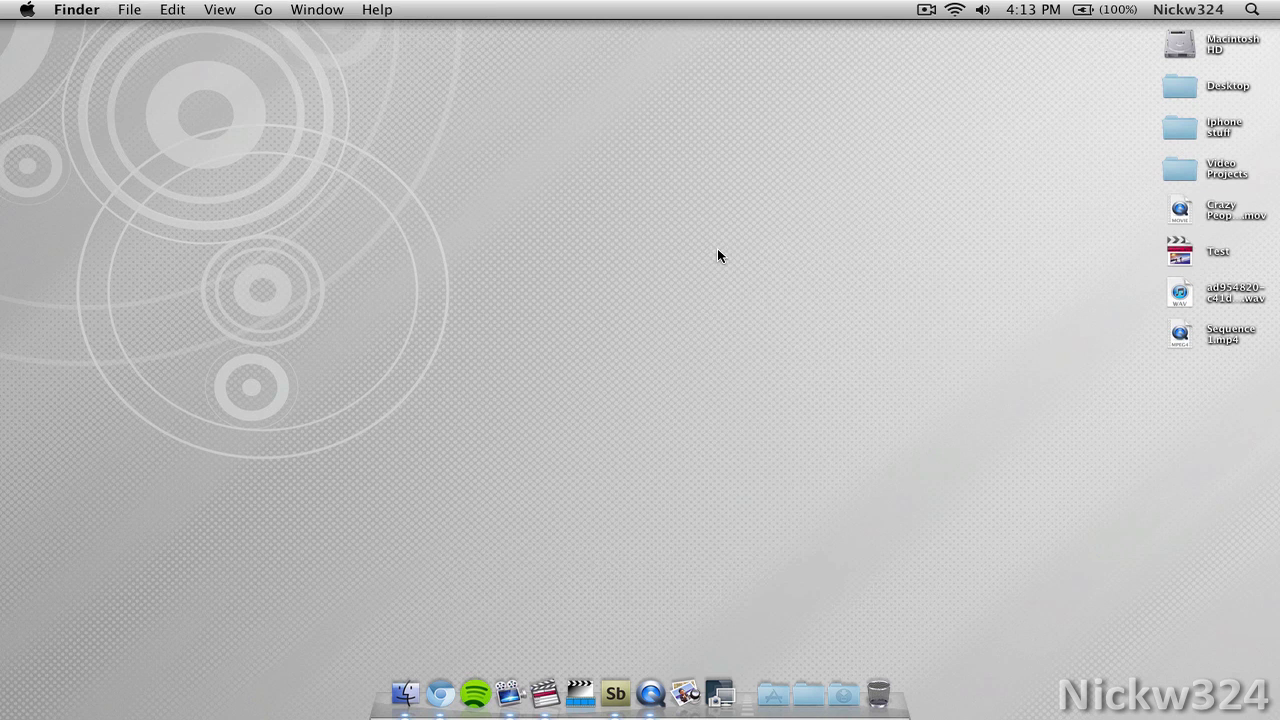
right_click(717, 248)
click(660, 252)
click(545, 693)
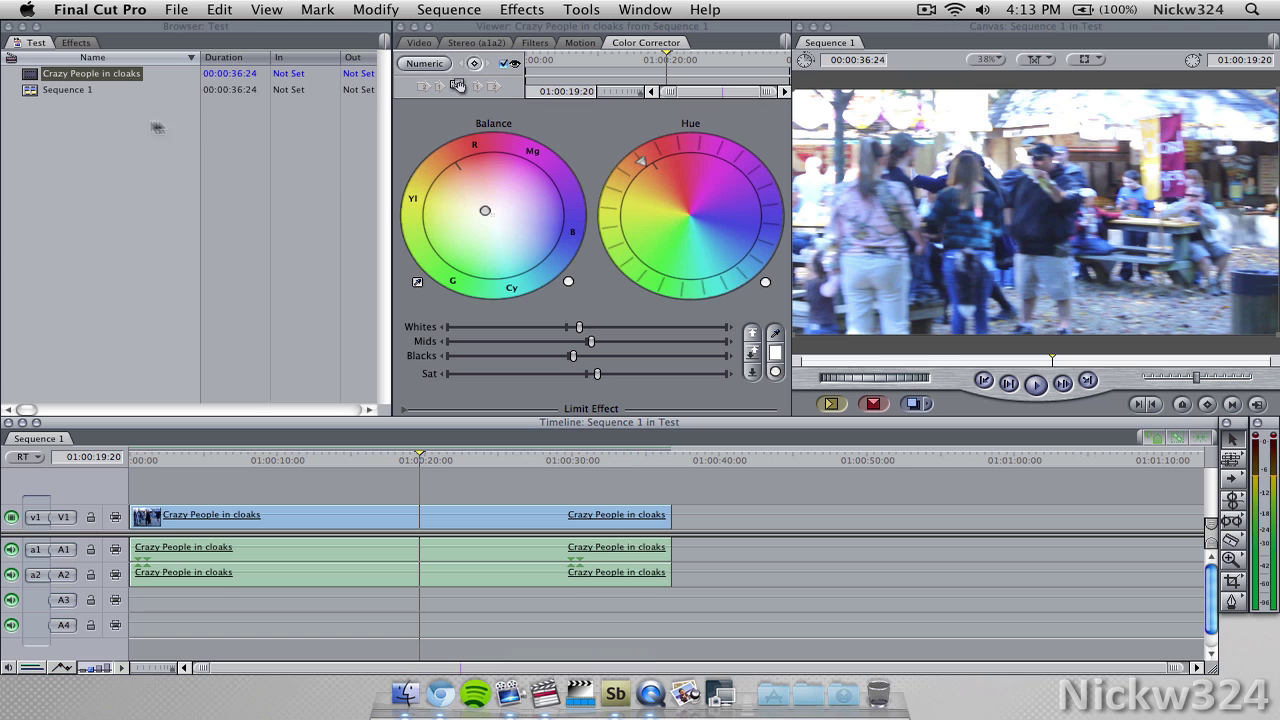
click(90, 9)
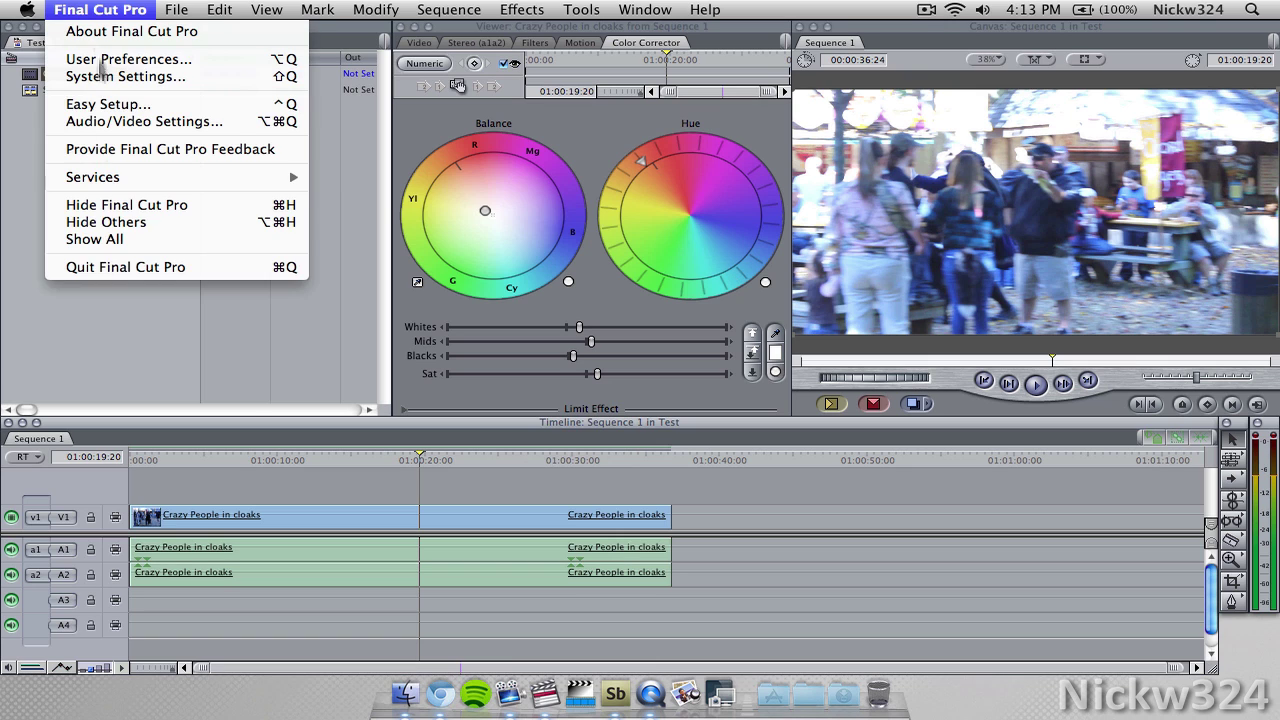
click(101, 305)
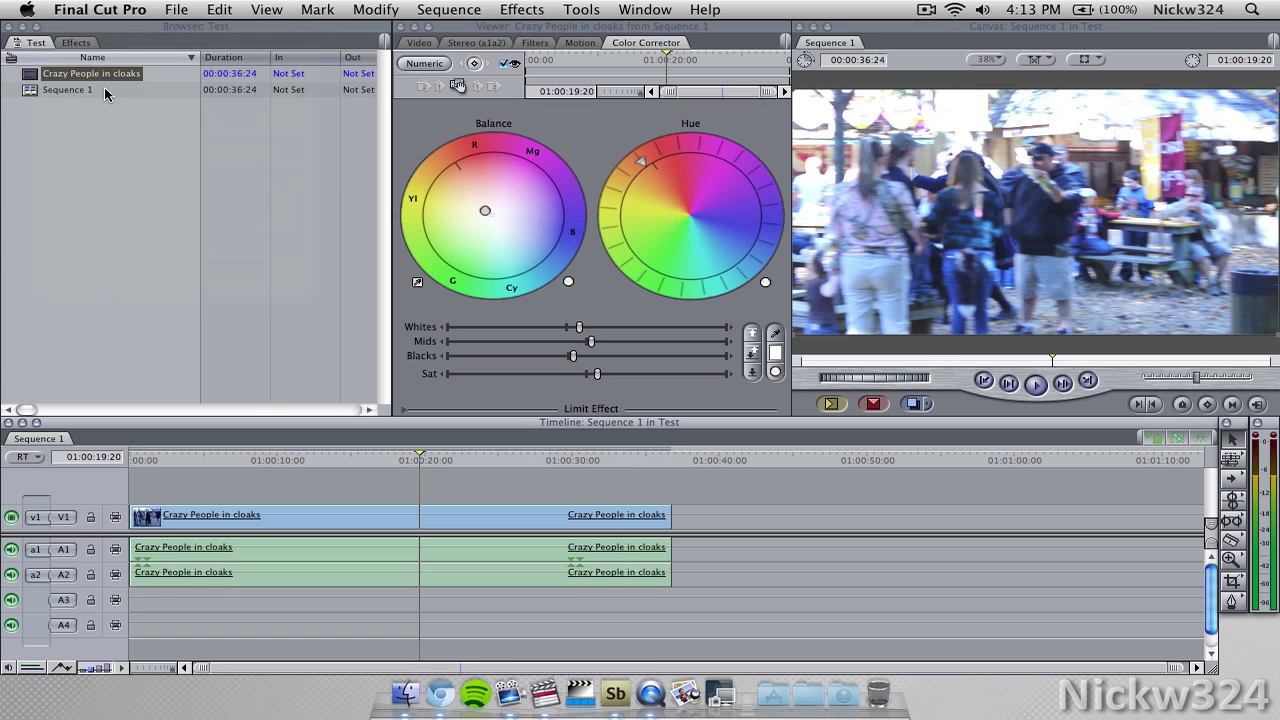